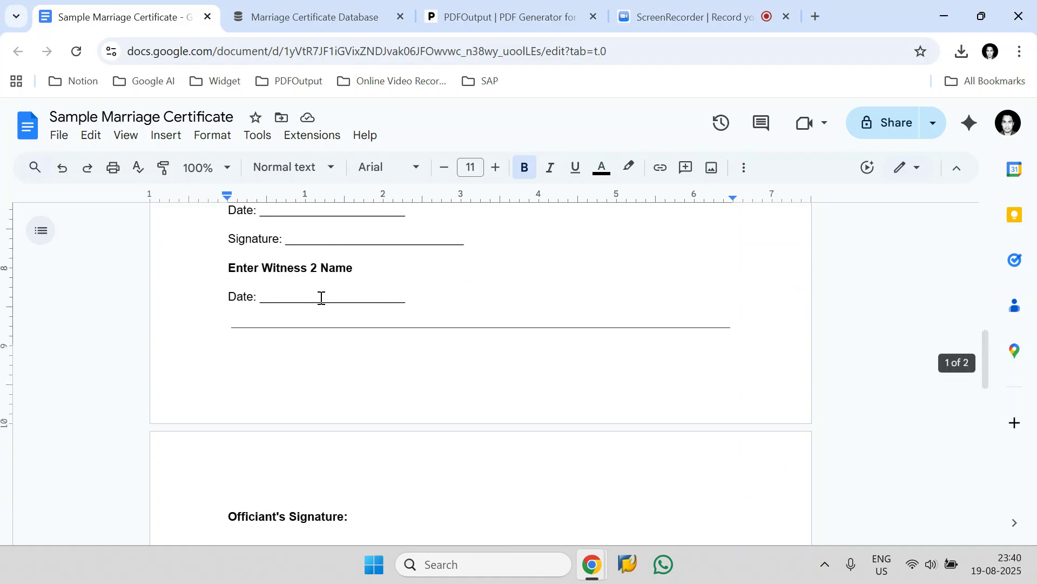
scroll(329, 306, up, 4)
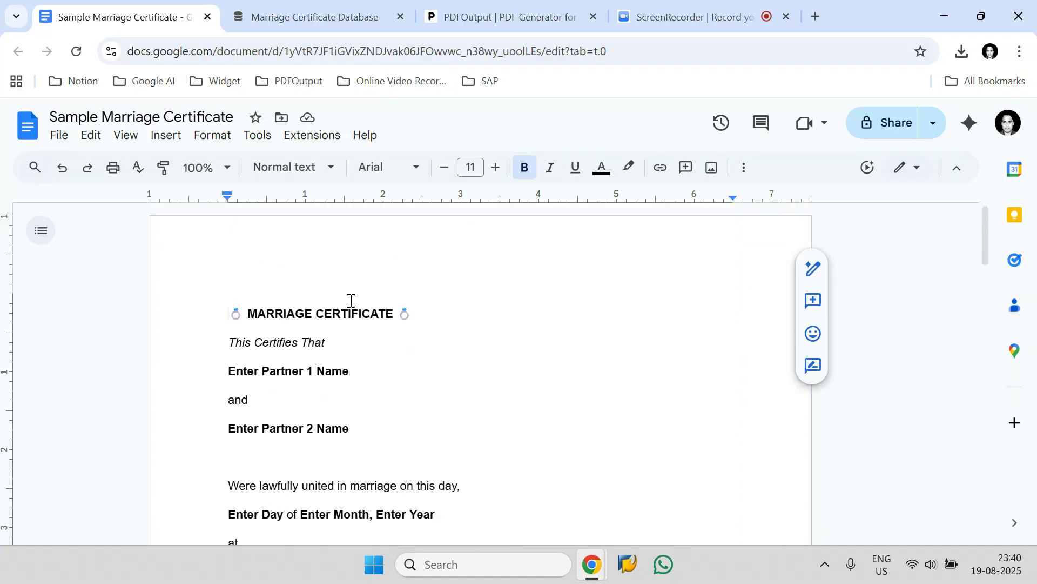
- Scroll through the marriage certificate template document to review its placeholder fields
scroll(350, 300, down, 15)
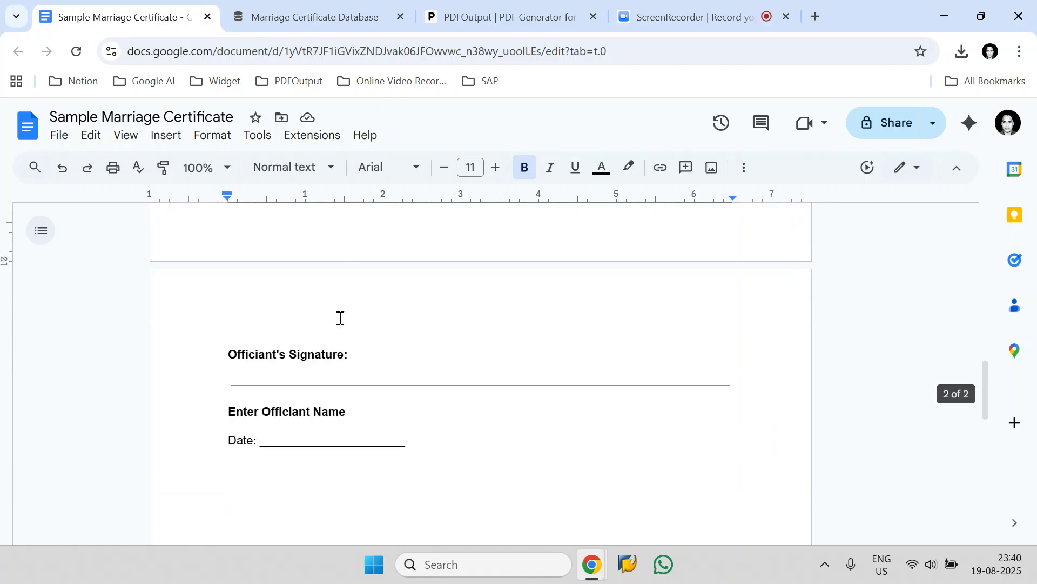
scroll(339, 318, up, 15)
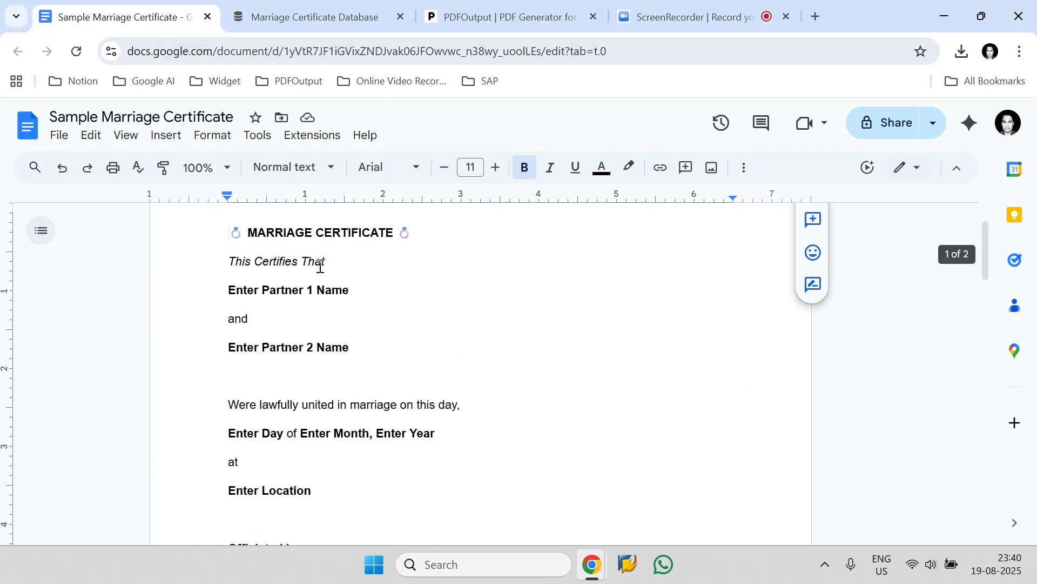
- Switch to the Marriage Certificate Database and narrow the Year column of its table
click(278, 19)
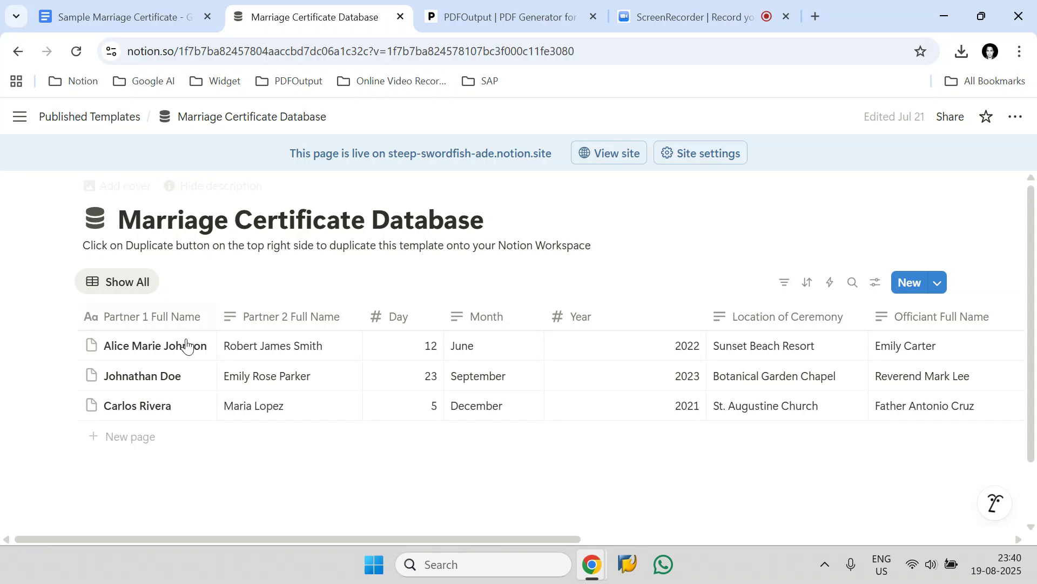
drag(699, 317, 621, 319)
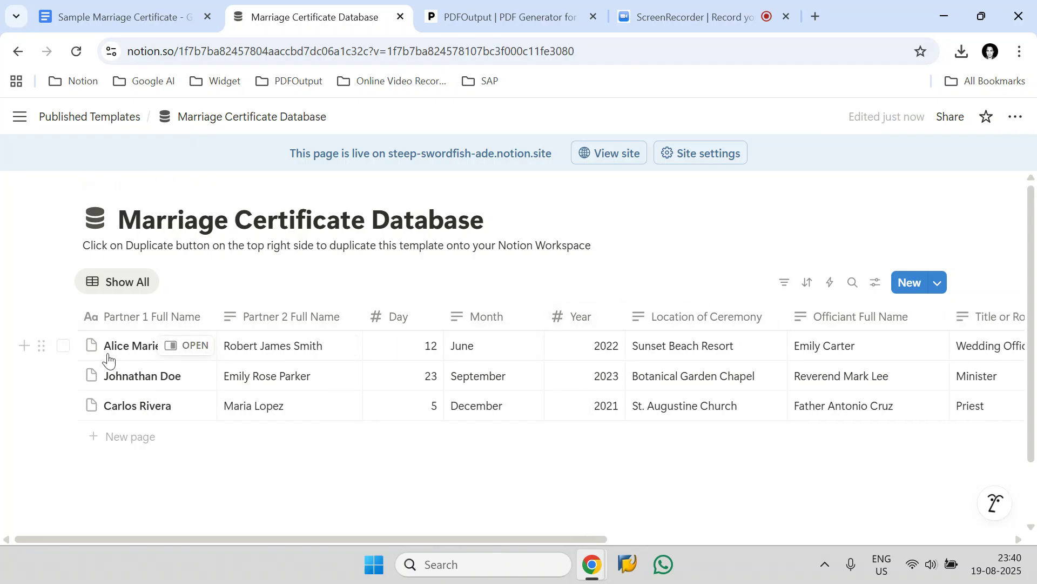
- Select all three database records, then clear the selection again
click(62, 350)
click(63, 378)
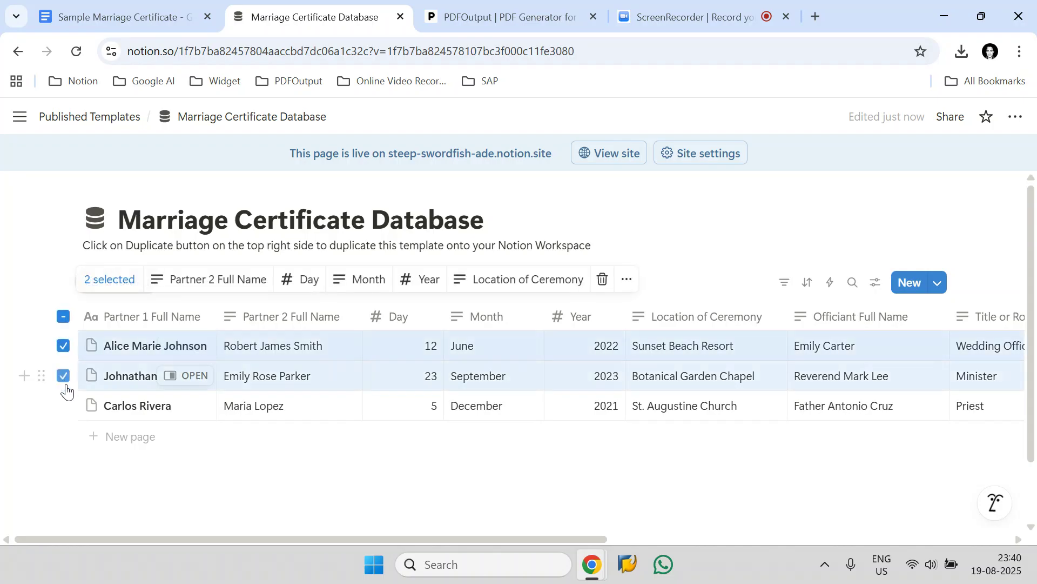
click(64, 406)
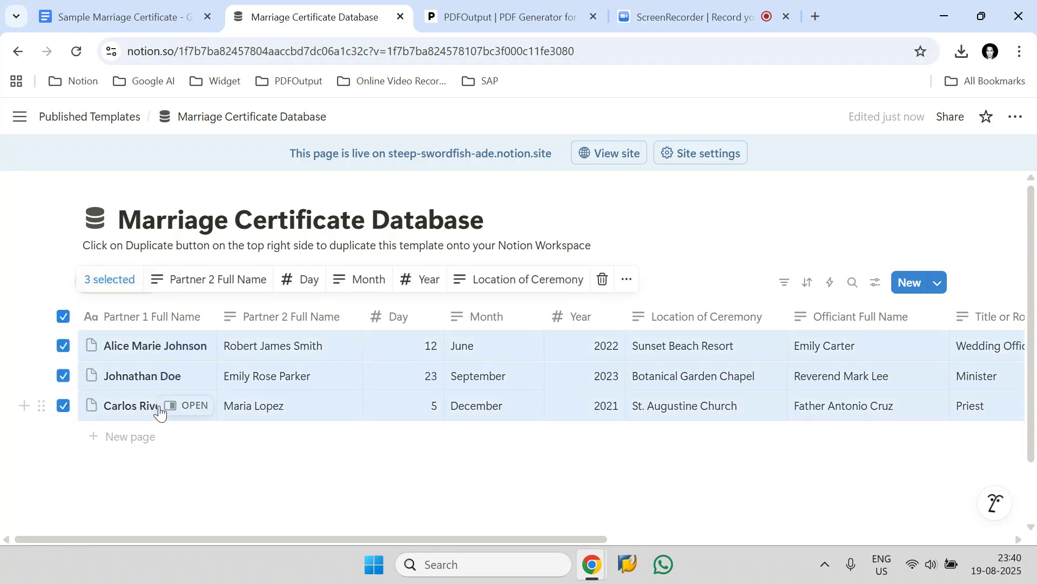
click(63, 316)
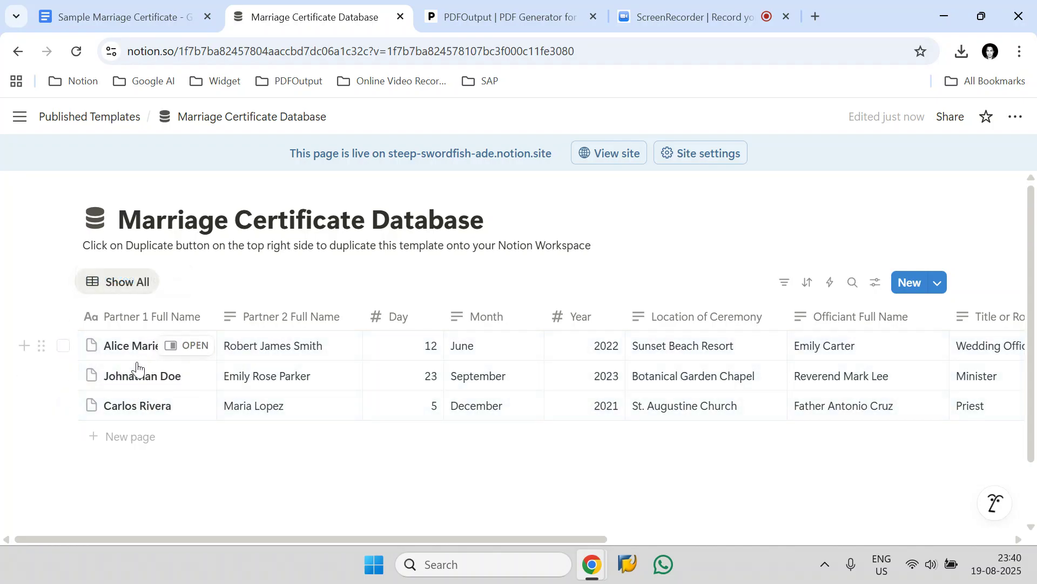
- Scroll through the certificate template document again to compare it with the database fields
click(180, 16)
scroll(320, 343, up, 2)
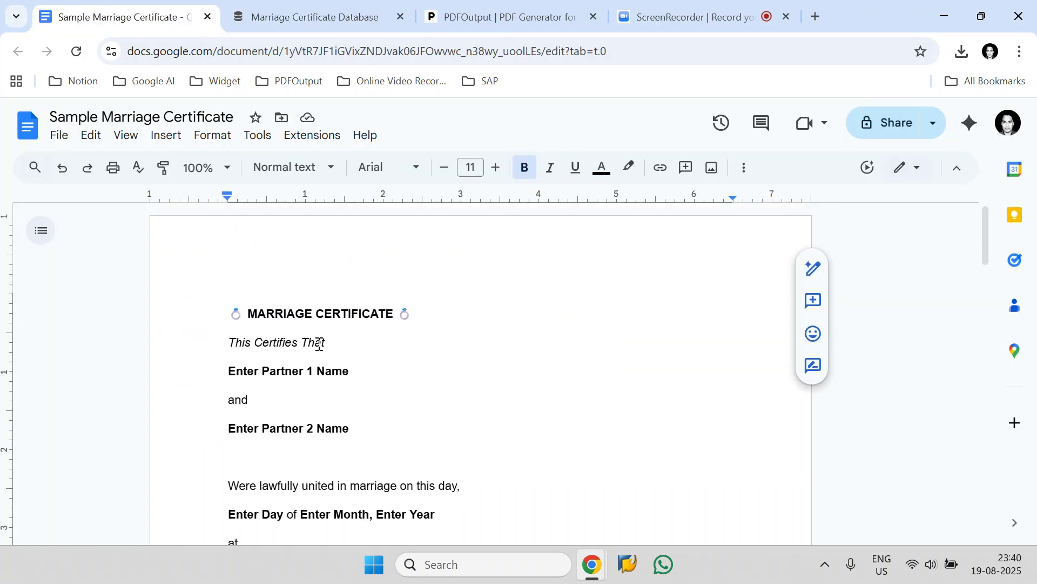
scroll(319, 344, down, 15)
scroll(320, 343, down, 6)
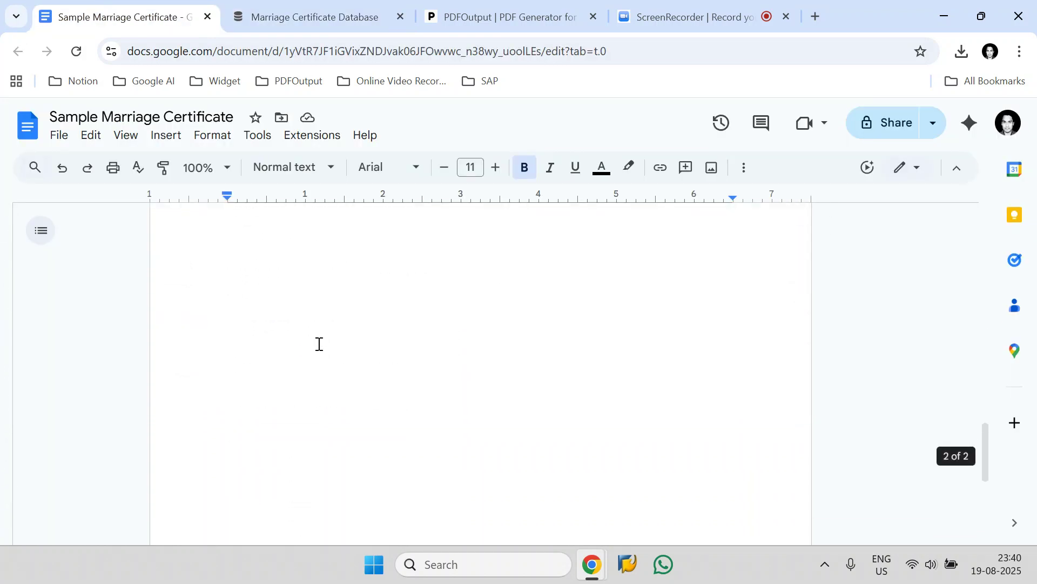
scroll(318, 342, up, 3)
- Open the PDFOutput site and start its free sign-up
click(318, 10)
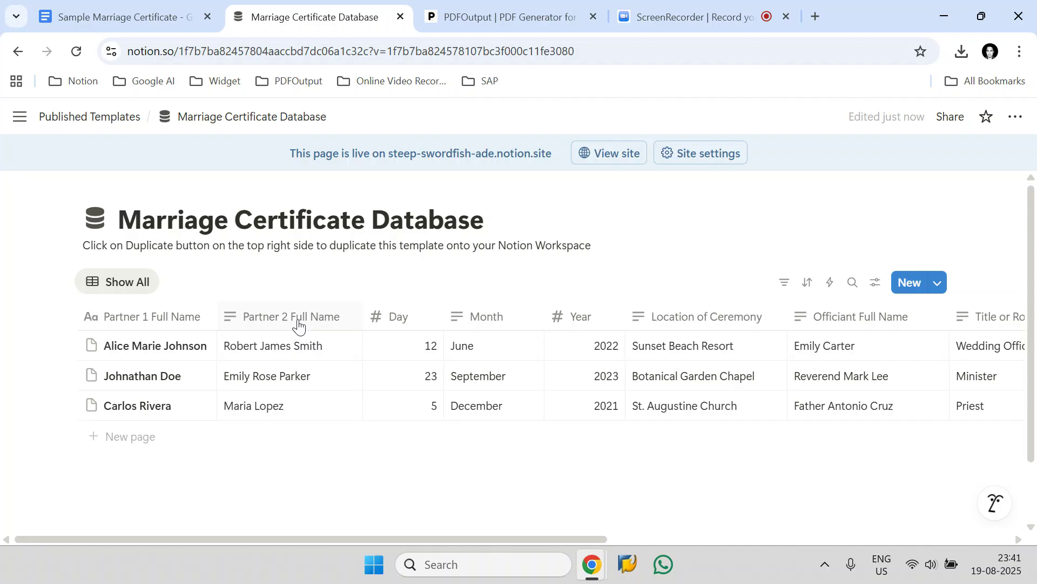
click(466, 20)
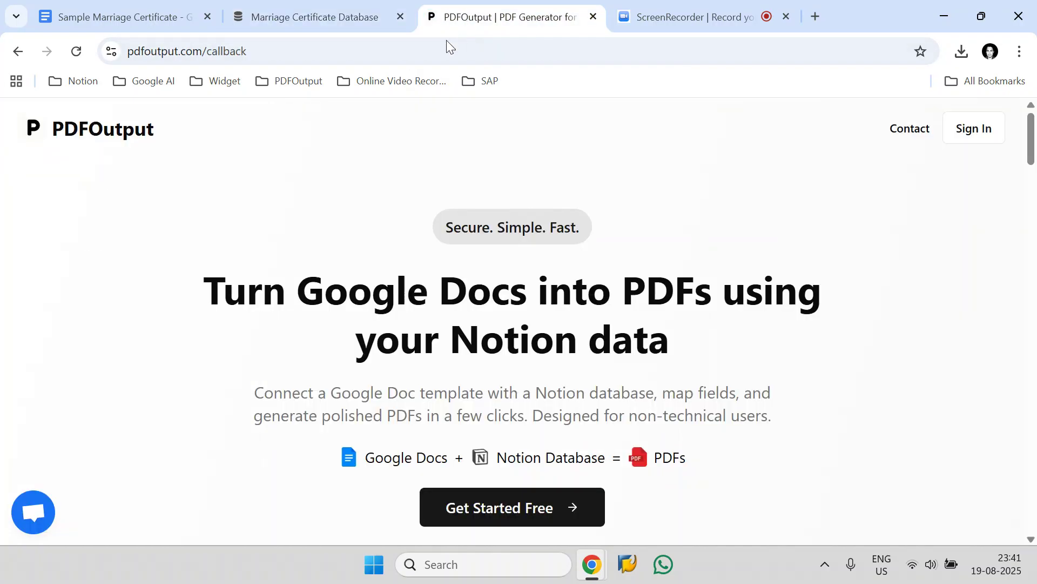
drag(178, 141, 58, 137)
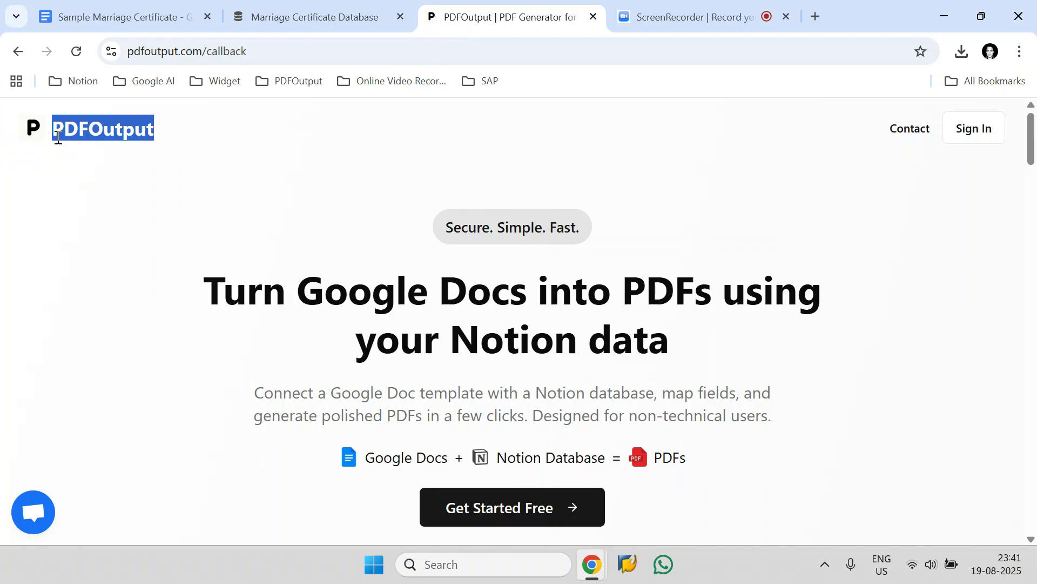
click(200, 160)
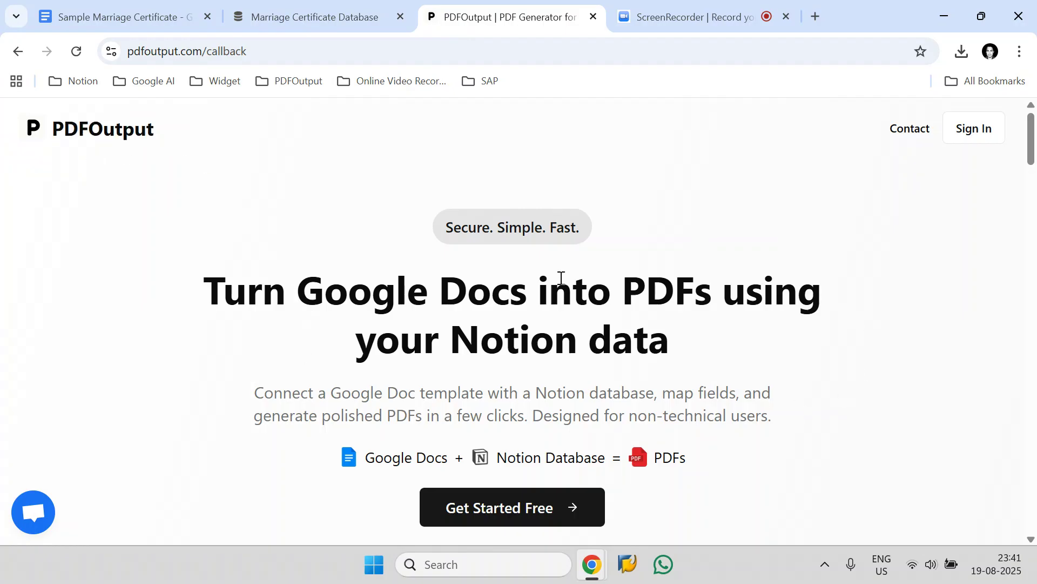
click(555, 525)
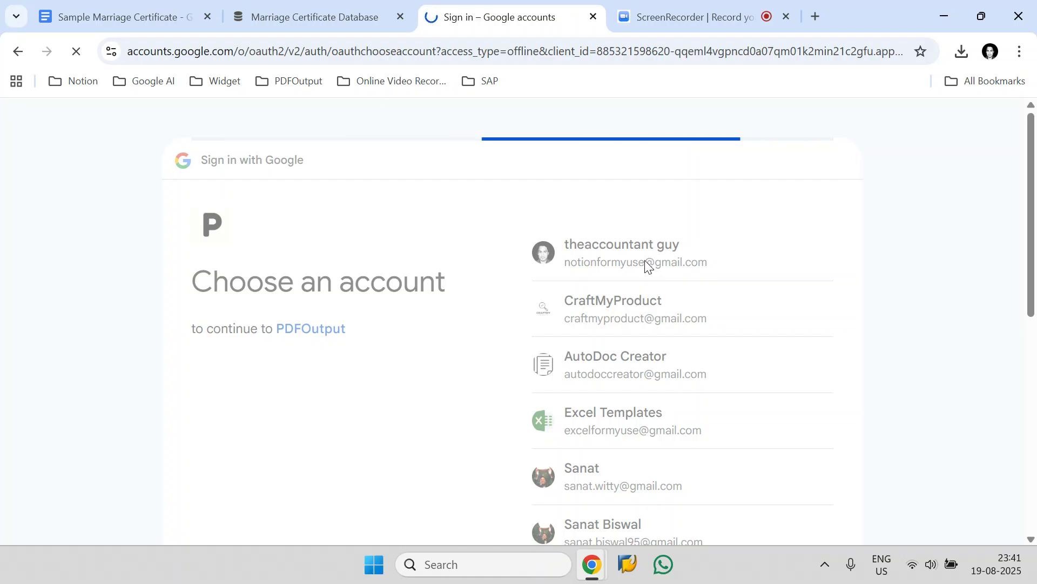
- Sign in with the Google account, allow access to the Google Drive files, and continue
scroll(646, 261, down, 3)
click(796, 406)
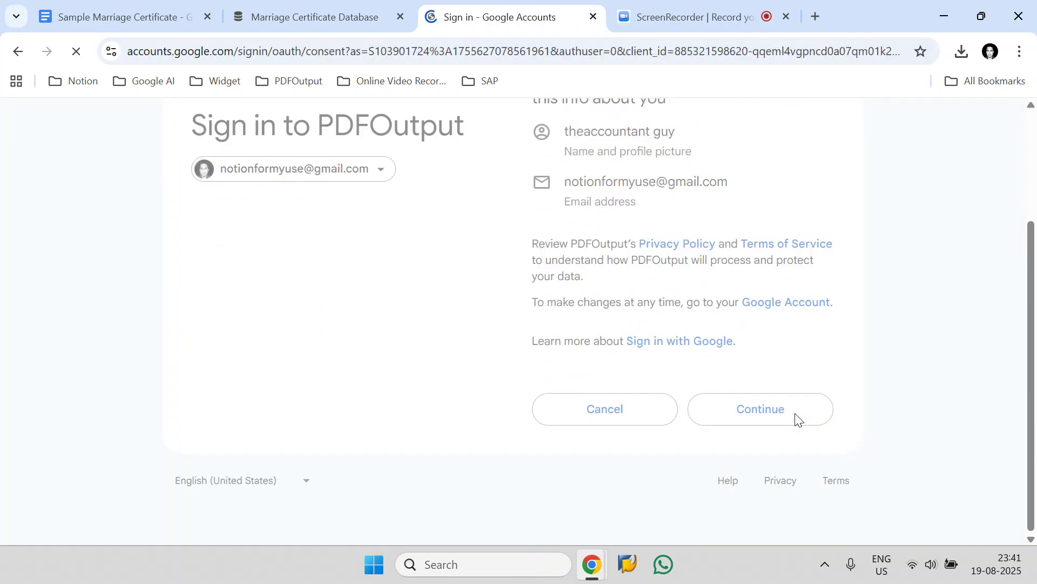
click(825, 285)
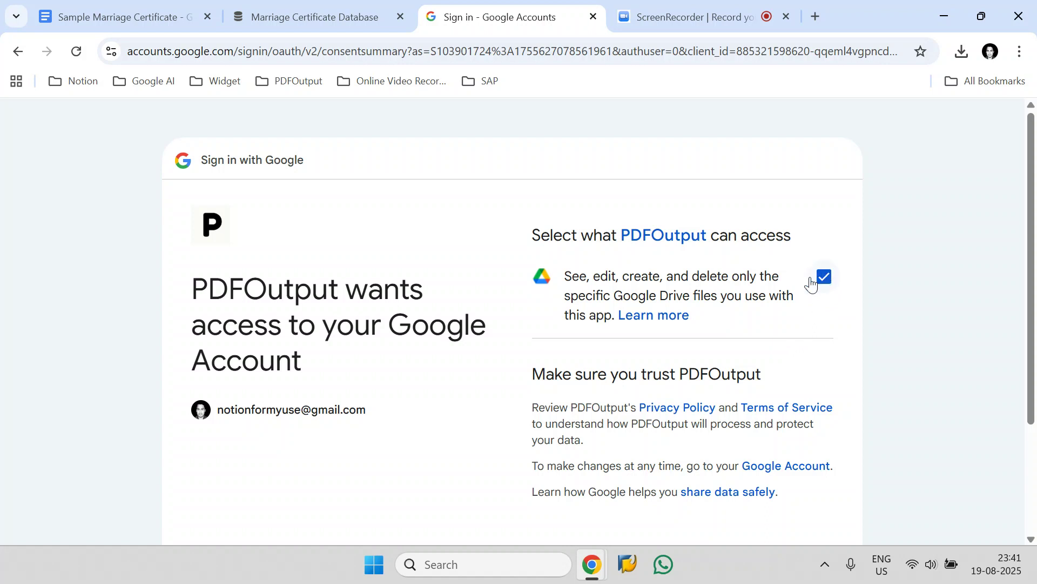
scroll(810, 303, down, 3)
click(808, 421)
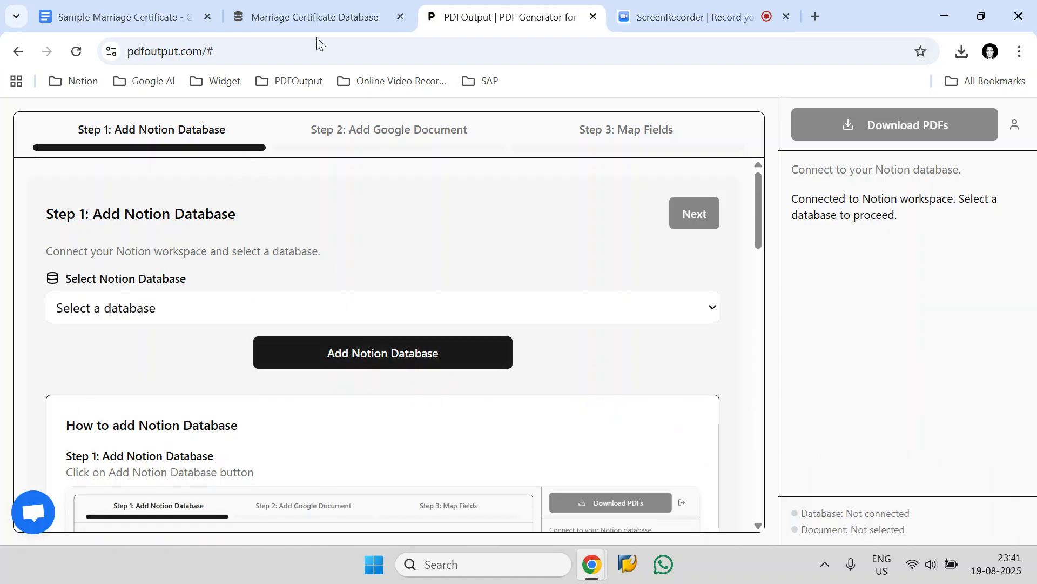
- Copy the database title Marriage Certificate Database from the Notion page
click(316, 18)
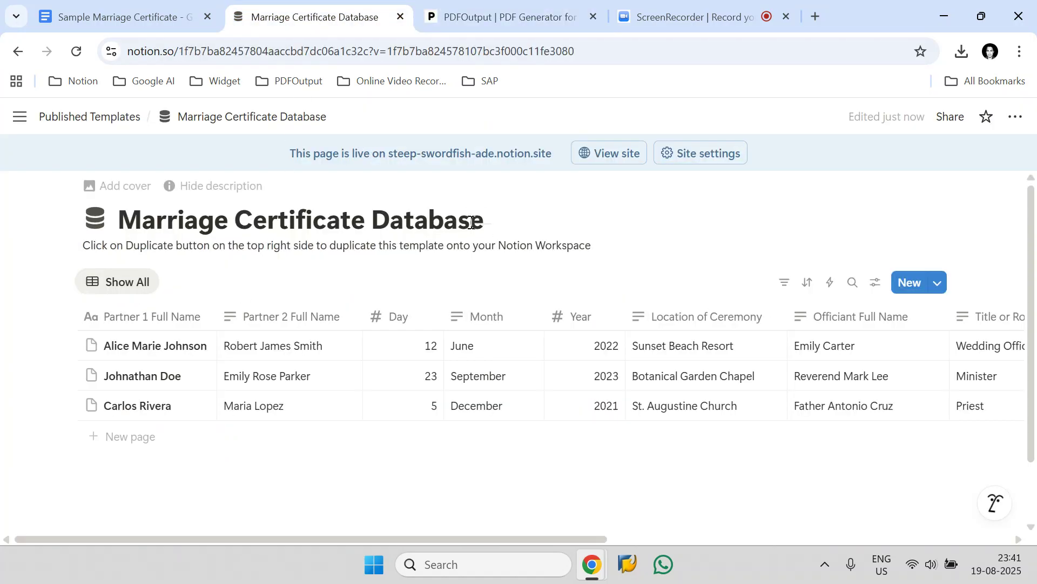
drag(480, 219, 114, 236)
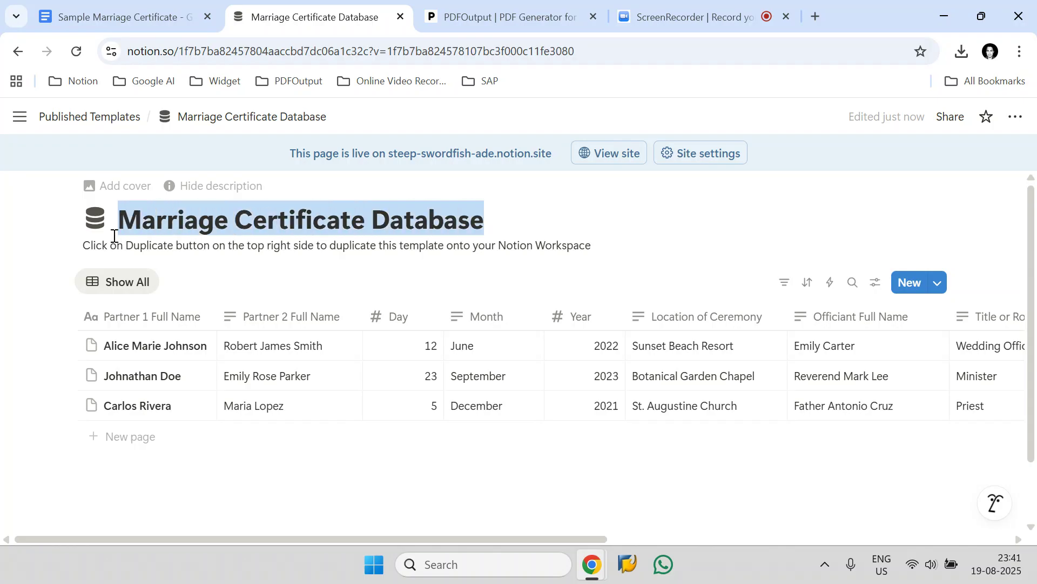
right_click(171, 230)
click(196, 232)
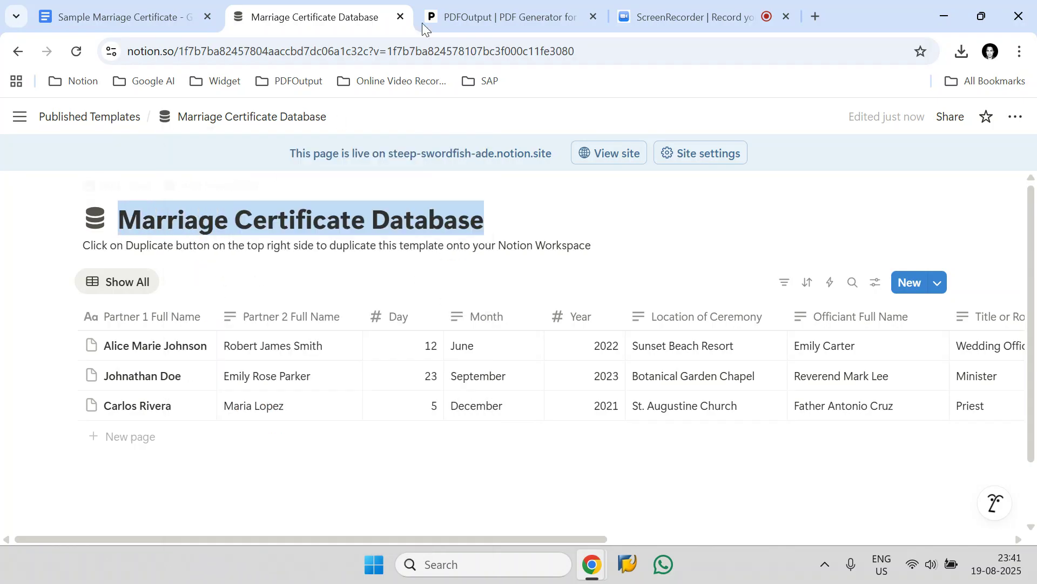
- Start adding a Notion database in PDFOutput and pick Marriage Certificate Database from the page search
click(476, 16)
click(411, 350)
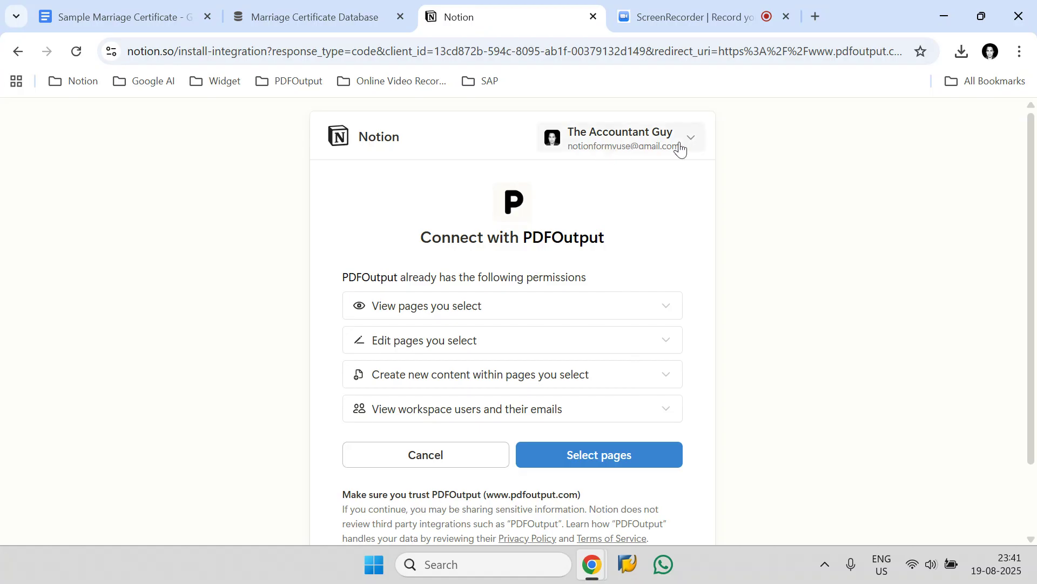
click(615, 455)
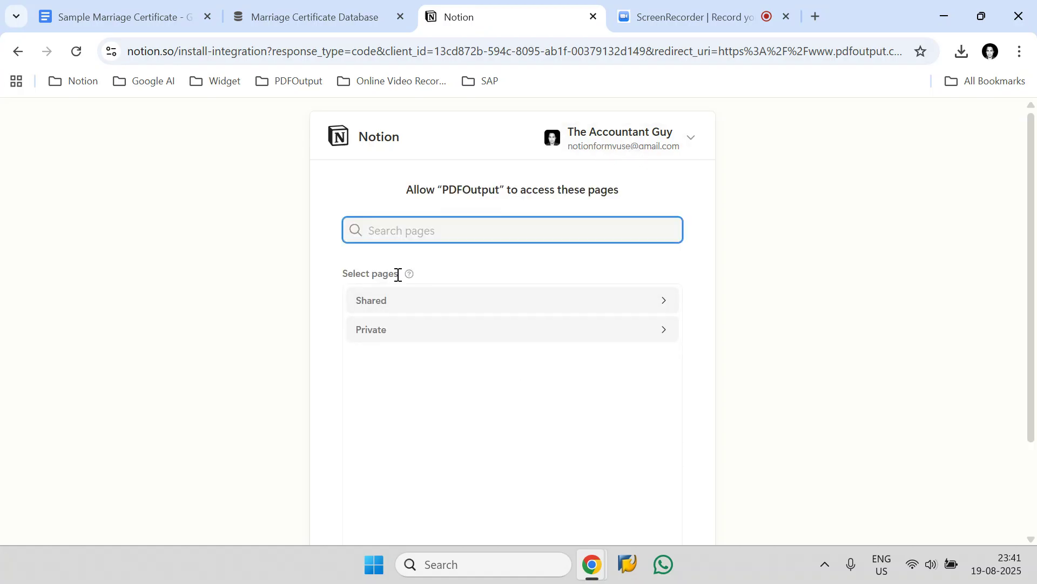
right_click(389, 224)
click(423, 360)
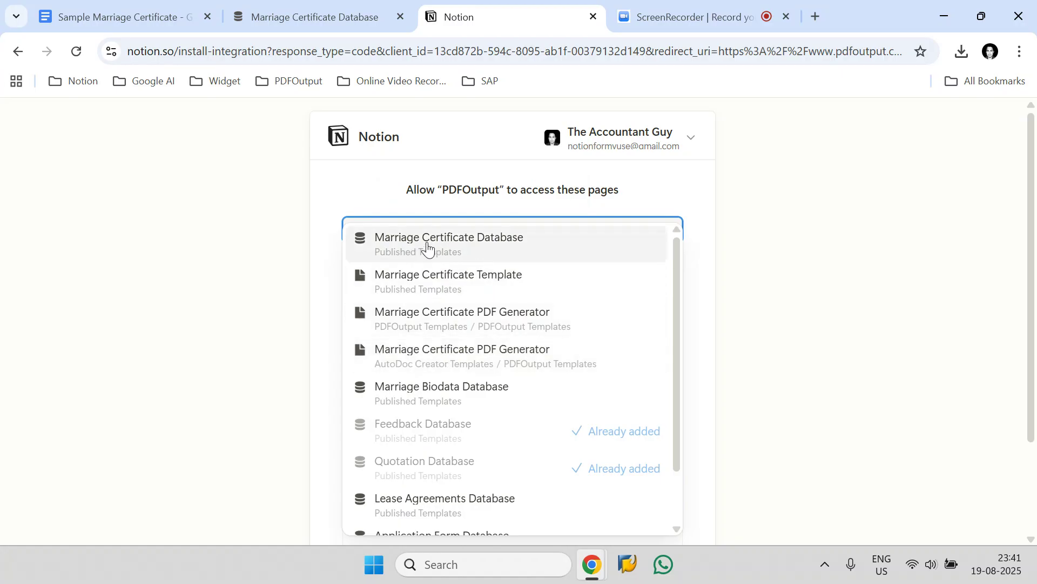
click(430, 248)
click(632, 179)
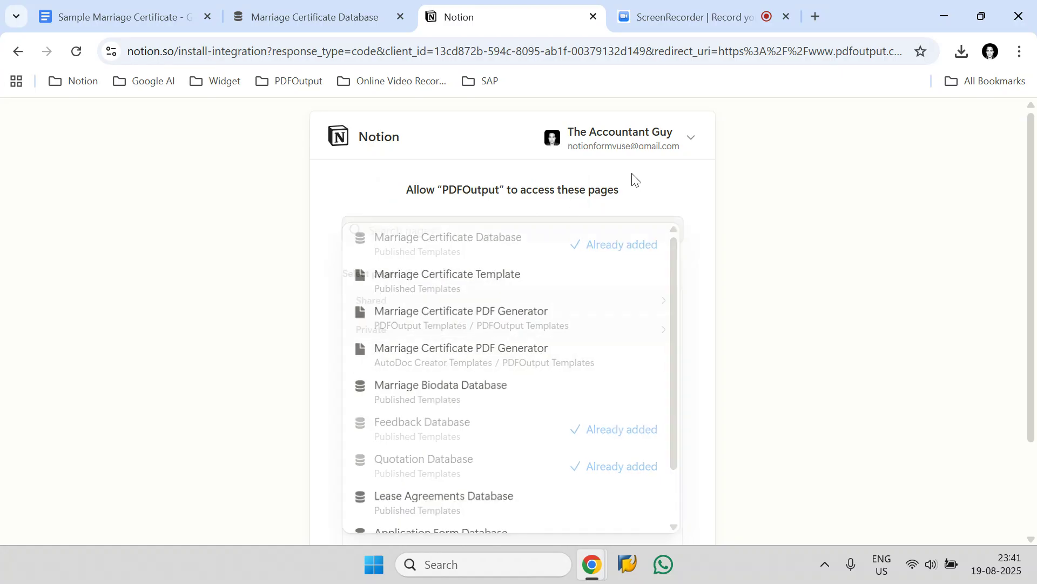
- Remove Feedback Database and Quotation Database from the selected pages and allow access
click(658, 331)
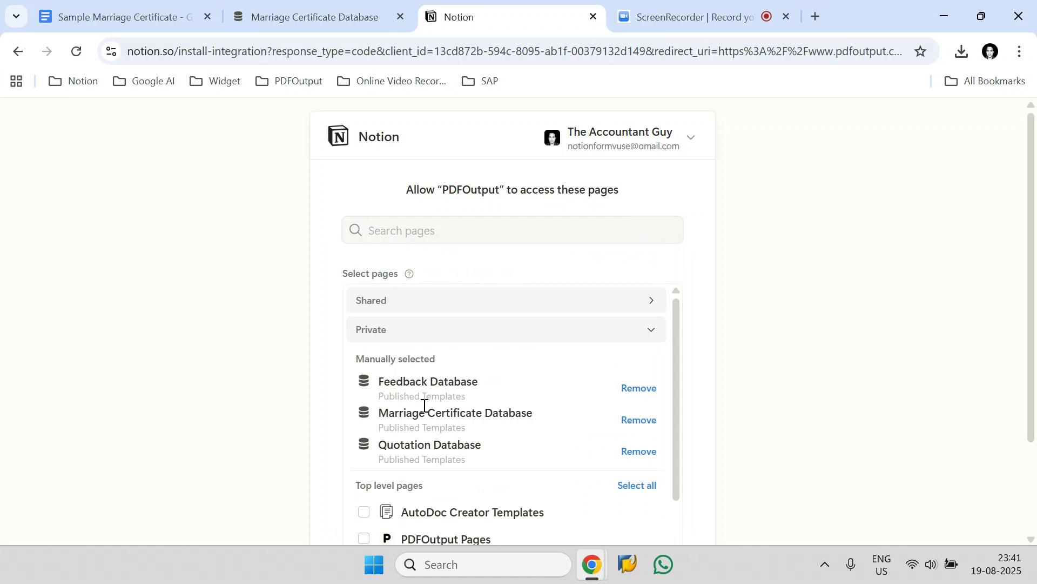
click(626, 393)
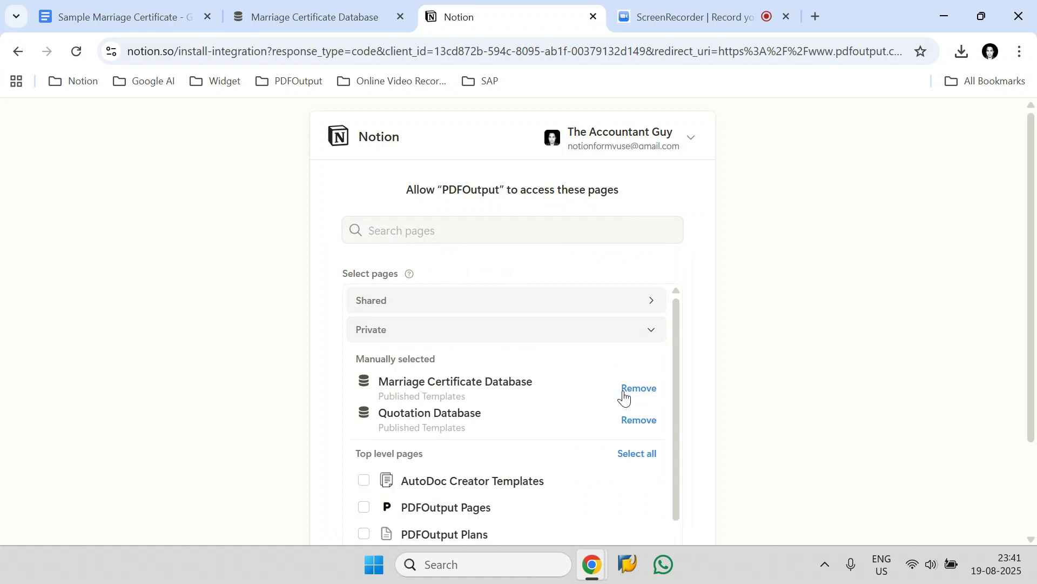
click(631, 420)
scroll(741, 362, down, 2)
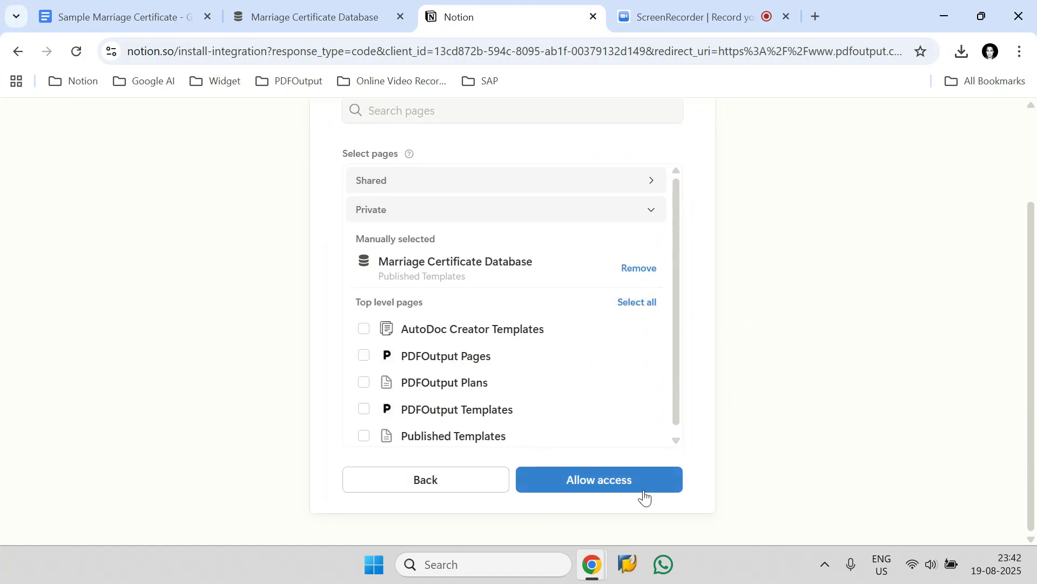
click(630, 483)
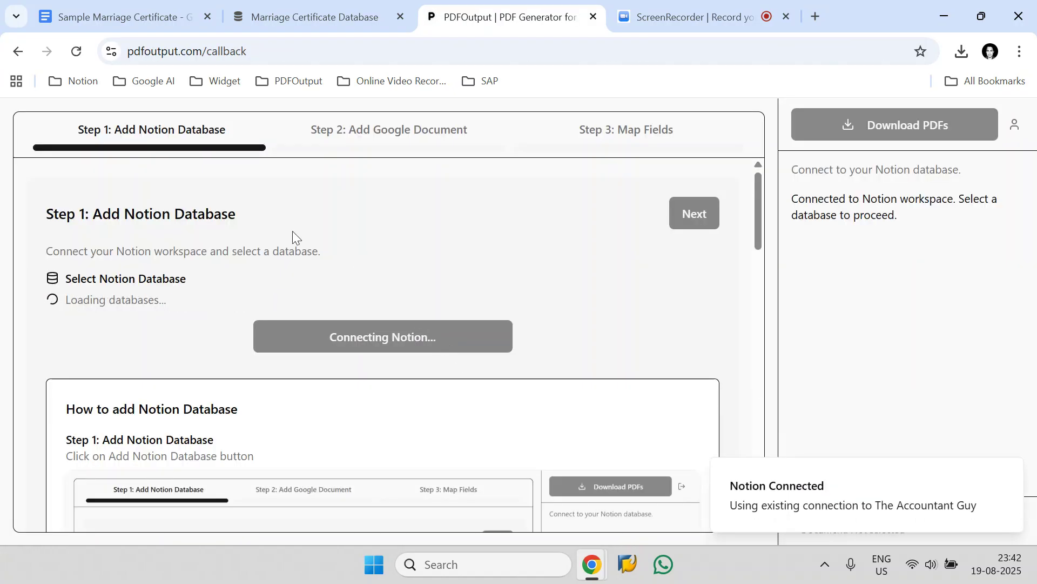
- Reload PDFOutput and move on from the Marriage Certificate Database step to adding a Google Document
click(69, 54)
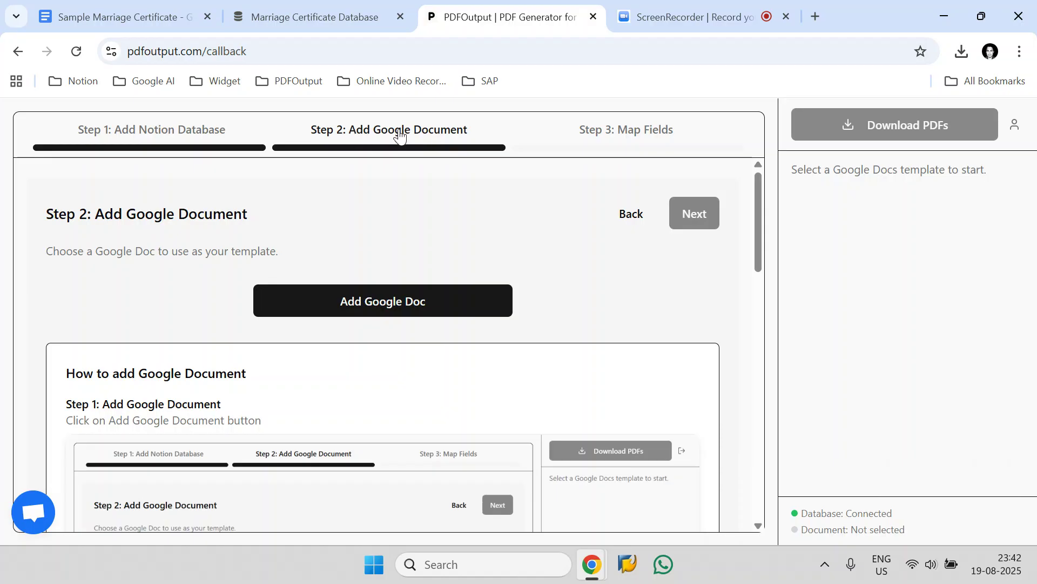
click(157, 131)
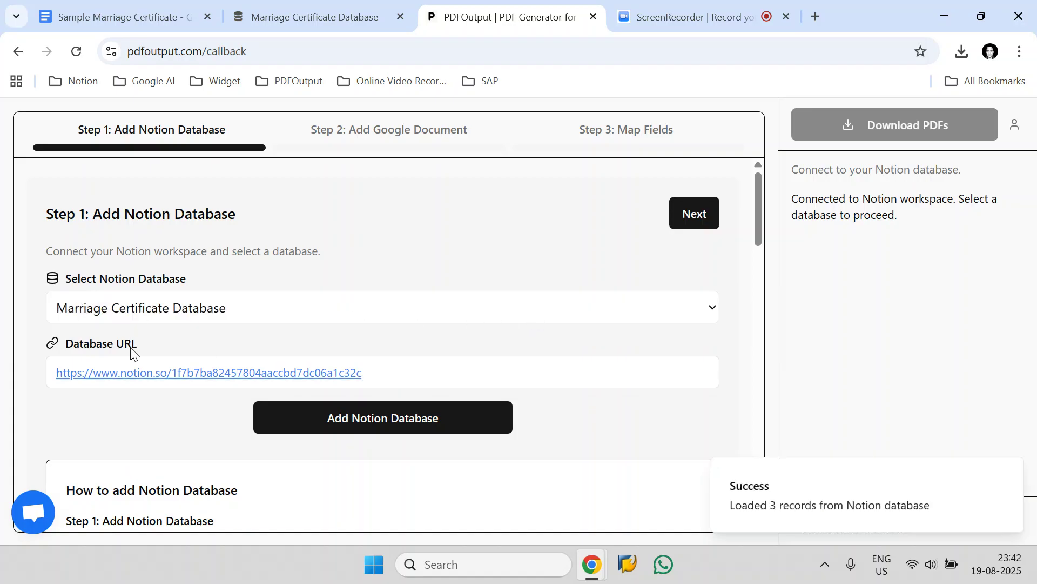
click(693, 215)
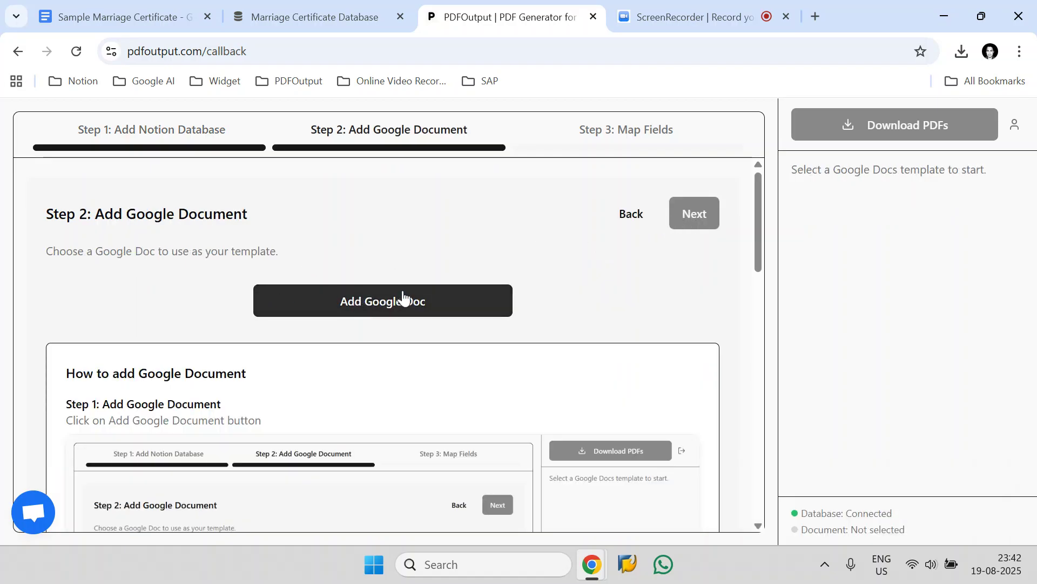
- Copy the document title Sample Marriage Certificate from the Google Doc
click(116, 4)
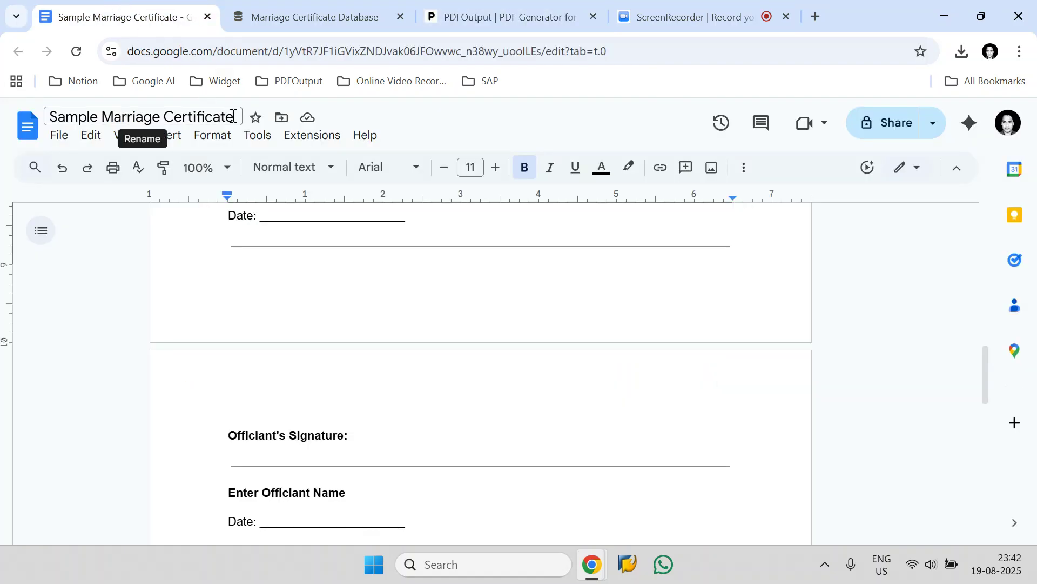
drag(235, 116, 46, 125)
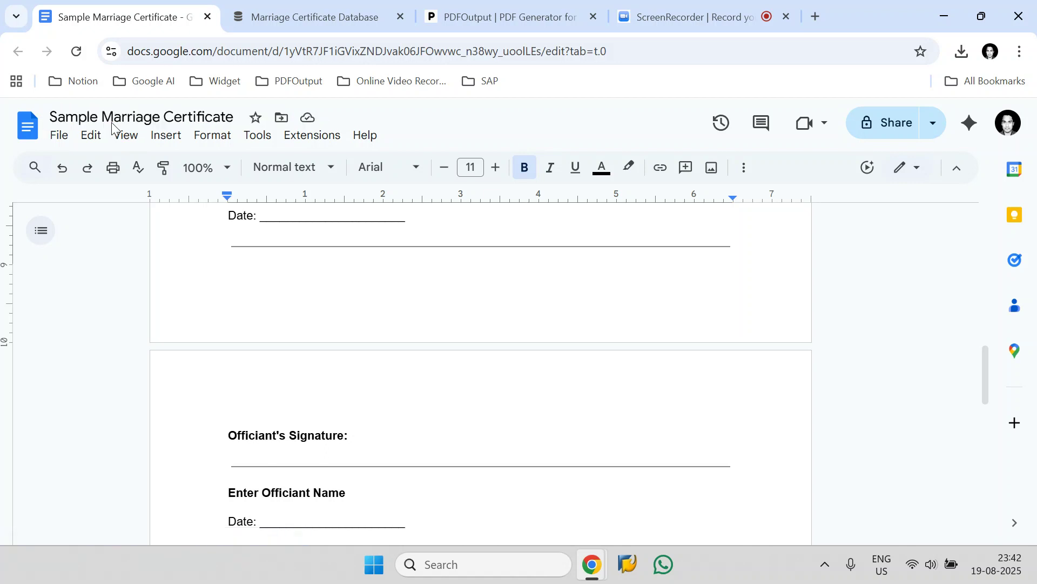
click(218, 122)
drag(219, 117, 70, 120)
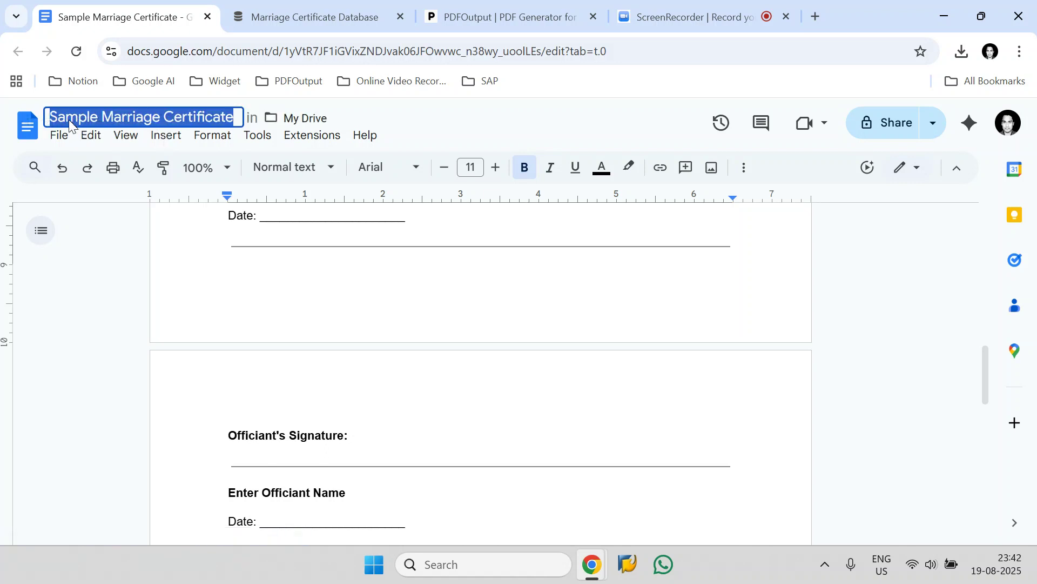
click(93, 120)
click(142, 121)
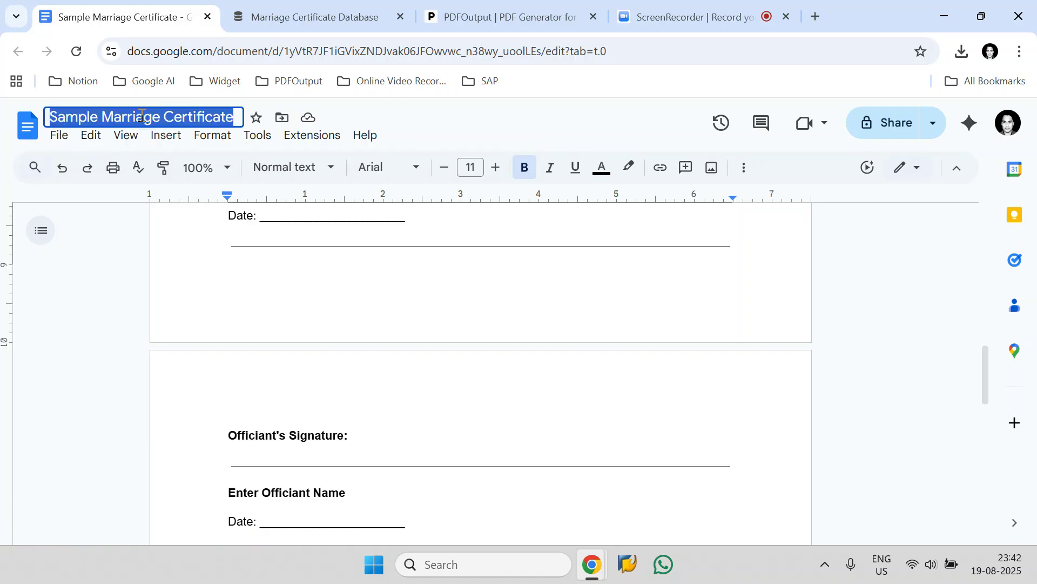
right_click(141, 116)
click(170, 232)
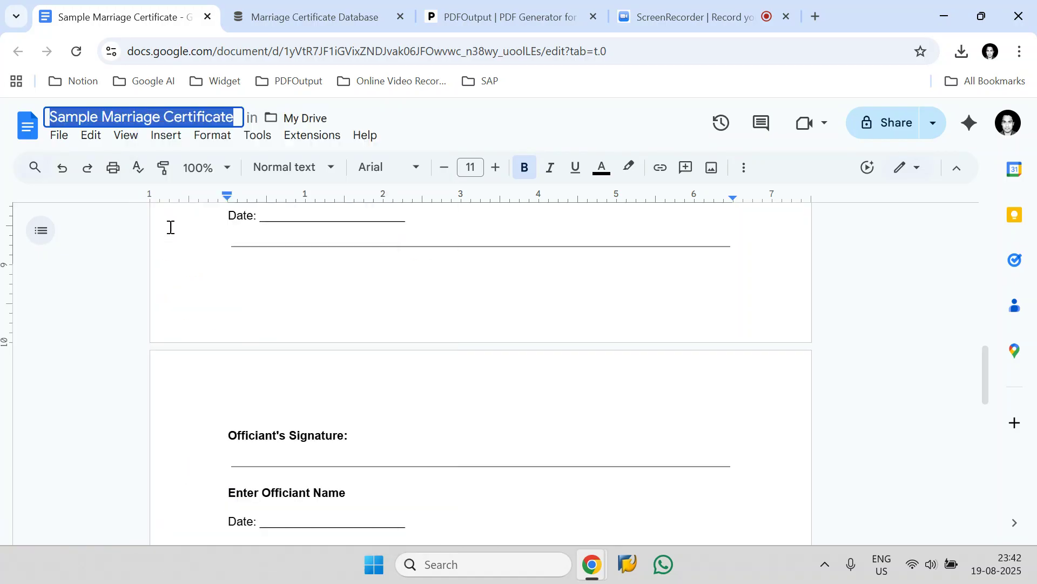
- Add the Google Doc template in PDFOutput by searching Documents for Sample Marriage Certificate and selecting it
click(489, 17)
click(428, 306)
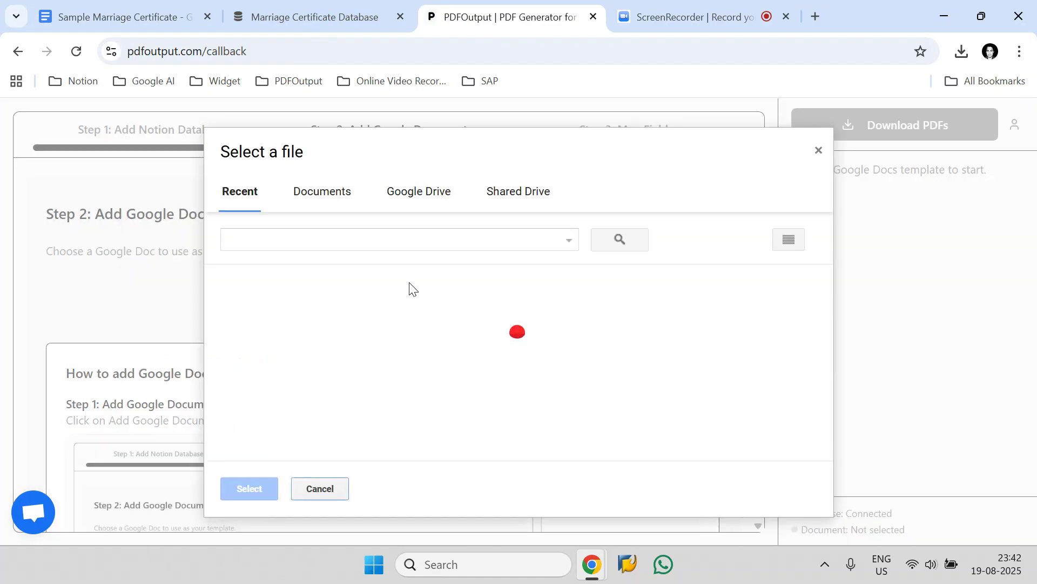
click(319, 200)
click(306, 240)
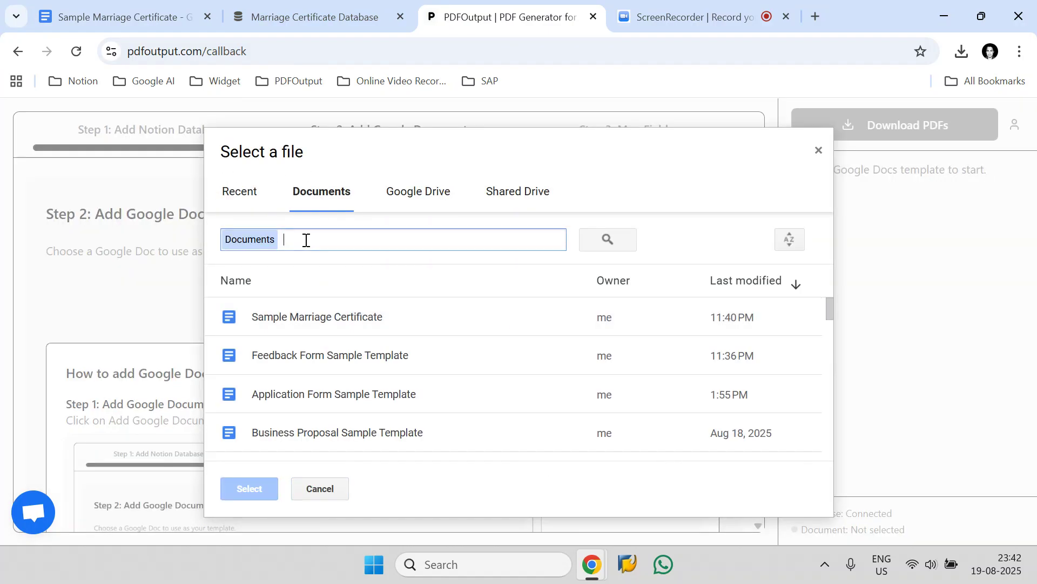
key(ctrl+v)
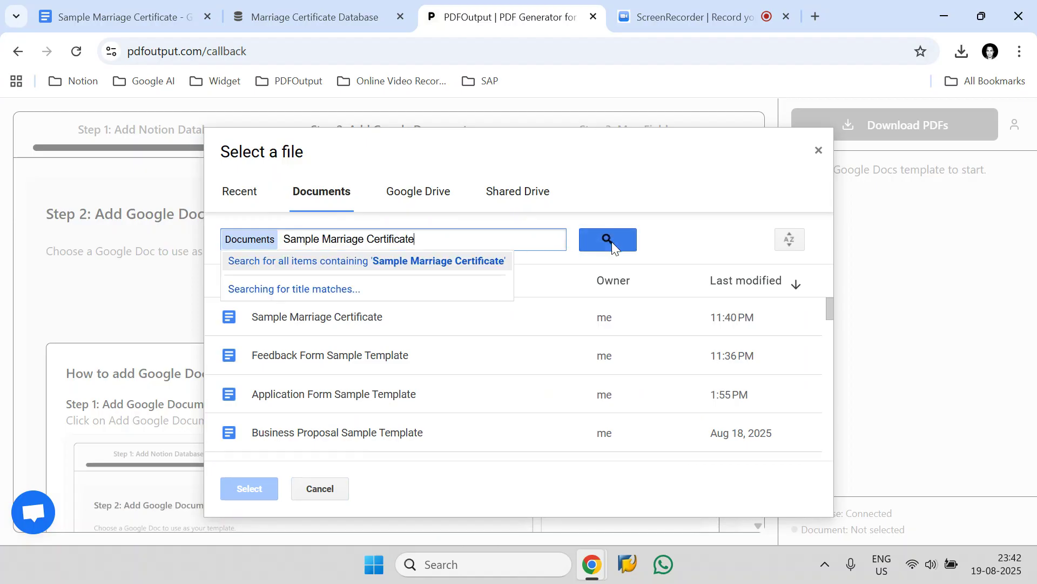
click(611, 241)
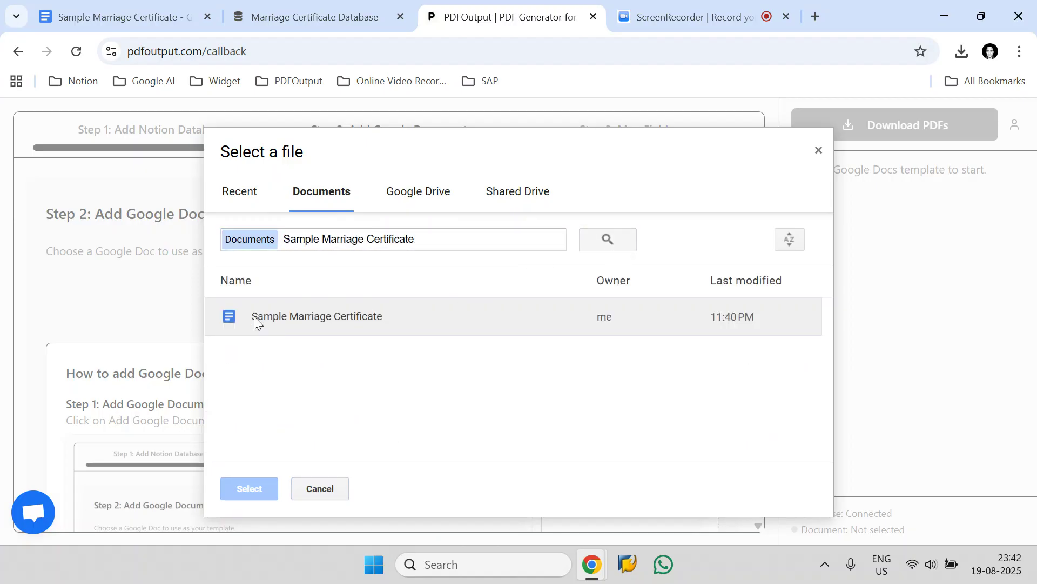
click(339, 321)
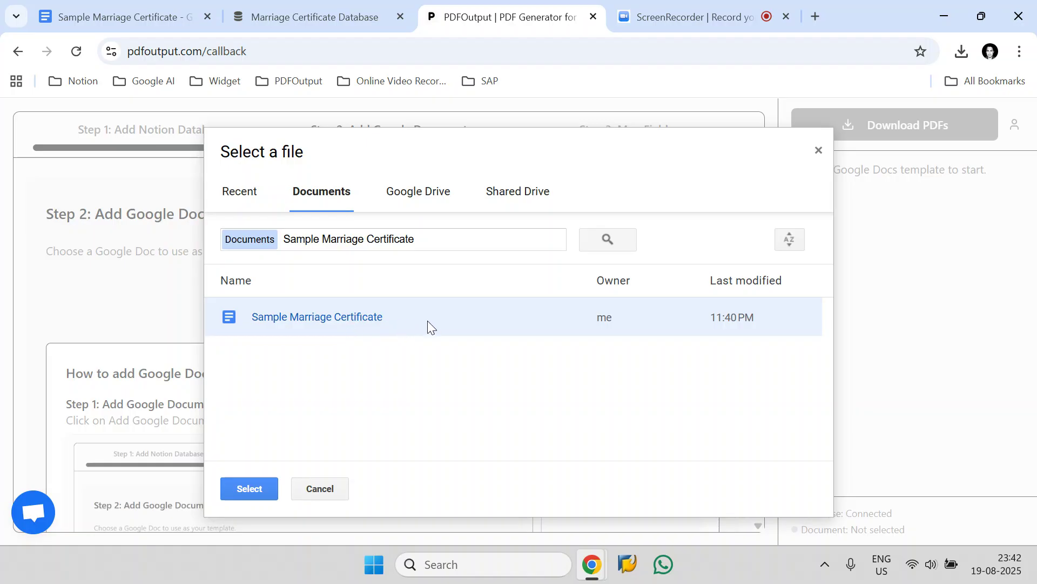
click(250, 488)
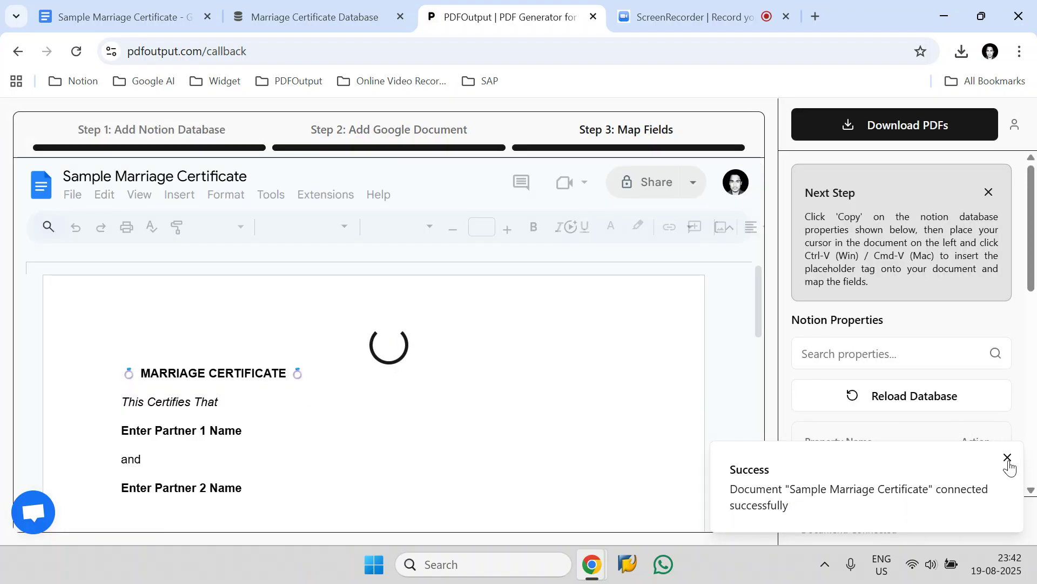
click(1005, 458)
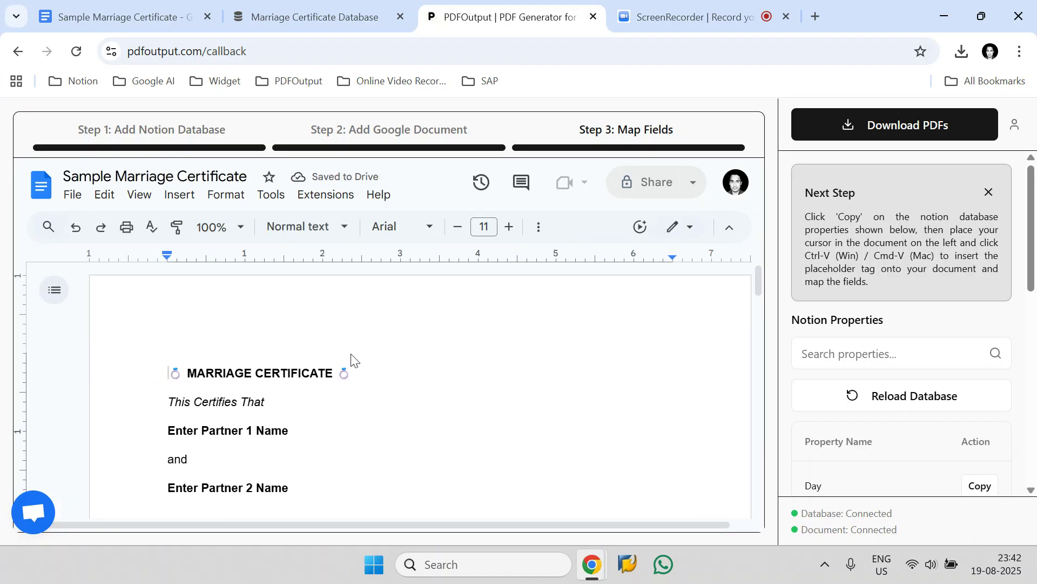
- Browse the Notion property list in PDFOutput and glance at the database tab
scroll(975, 393, down, 10)
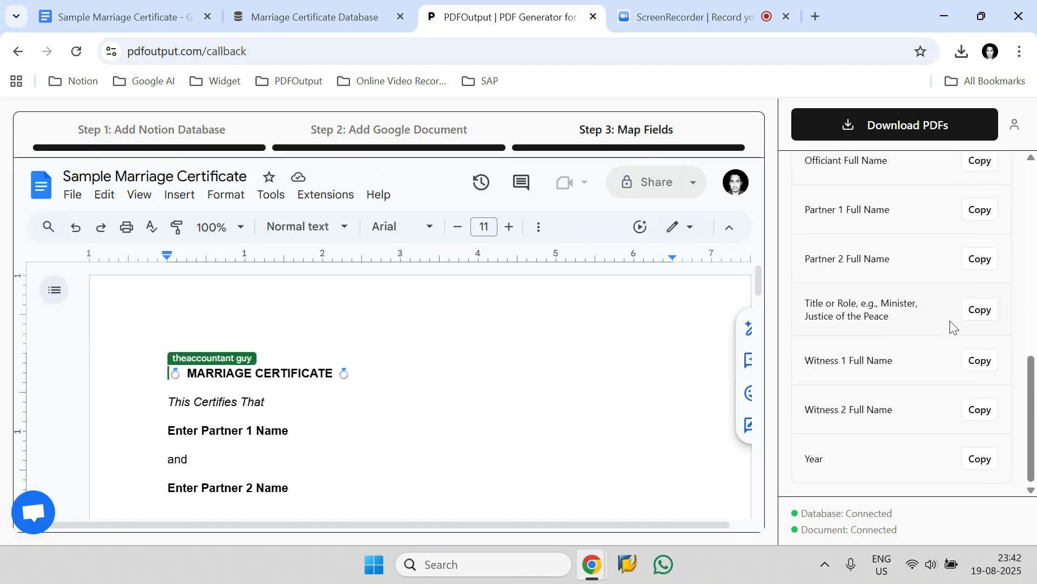
scroll(949, 364, up, 10)
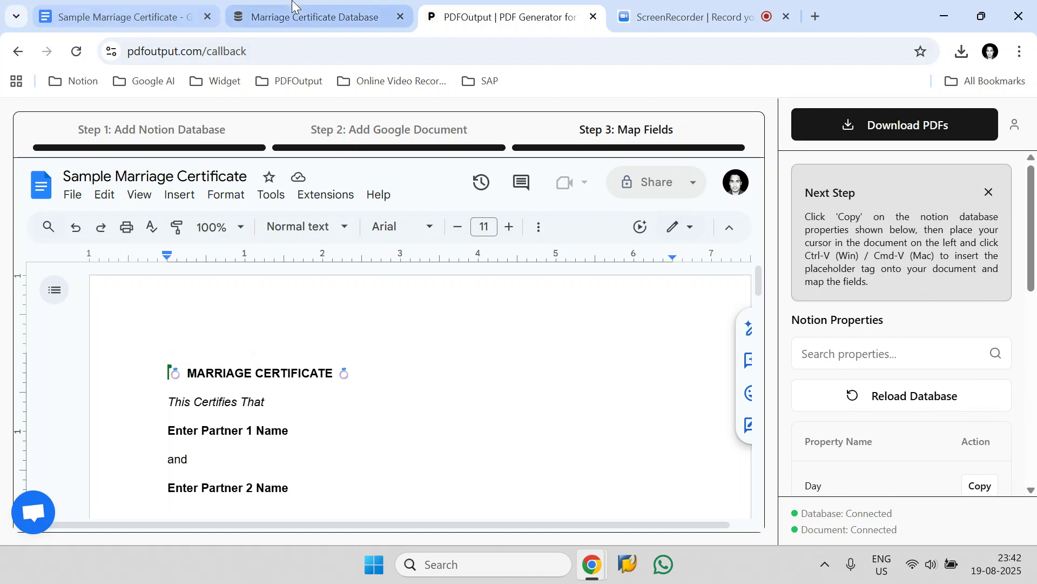
click(298, 16)
click(487, 12)
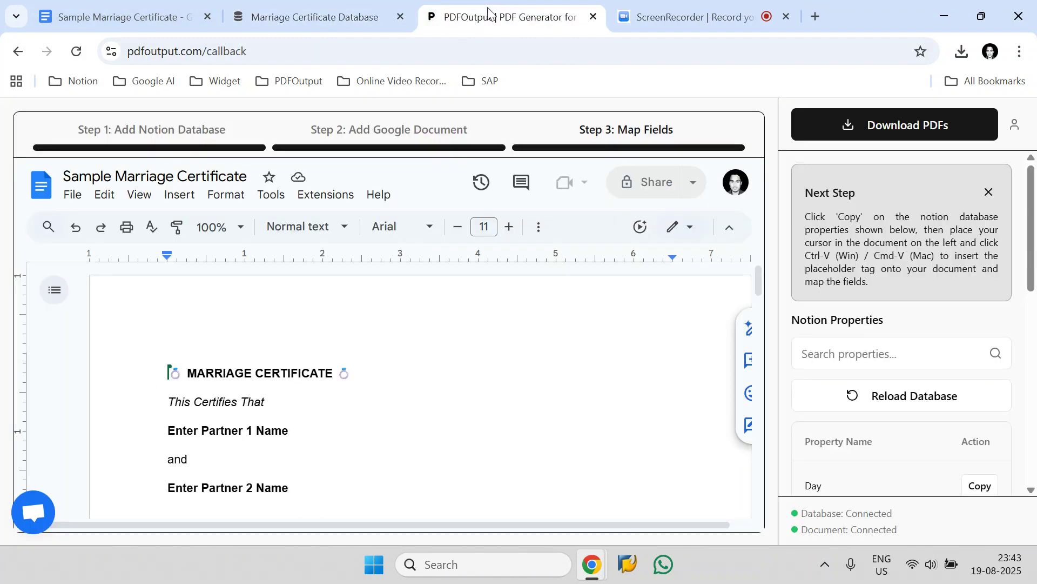
- Close the field-mapping instructions, search the properties for Part and copy the Partner 1 Full Name placeholder
scroll(310, 393, down, 2)
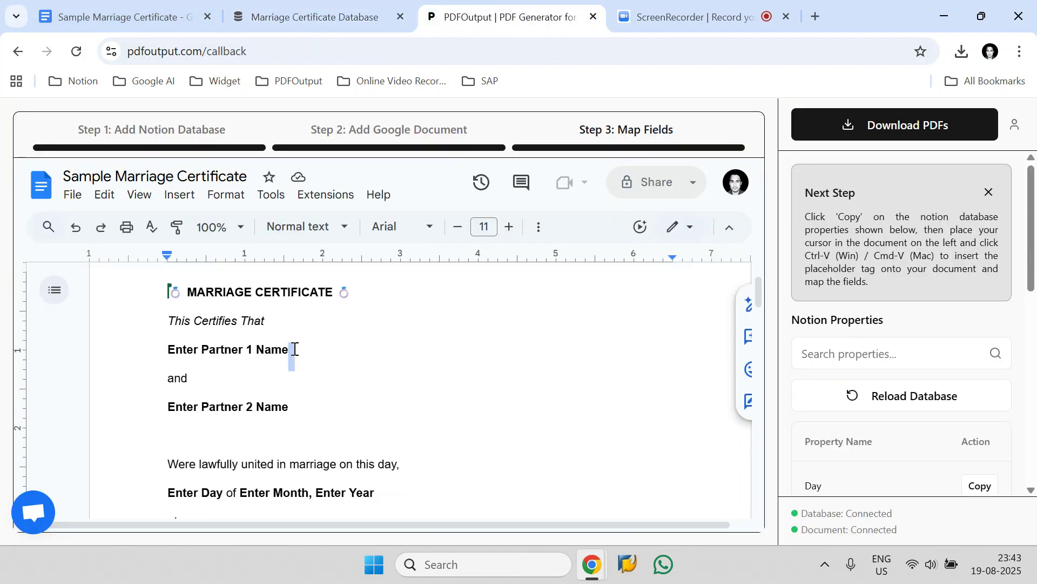
drag(292, 349, 172, 355)
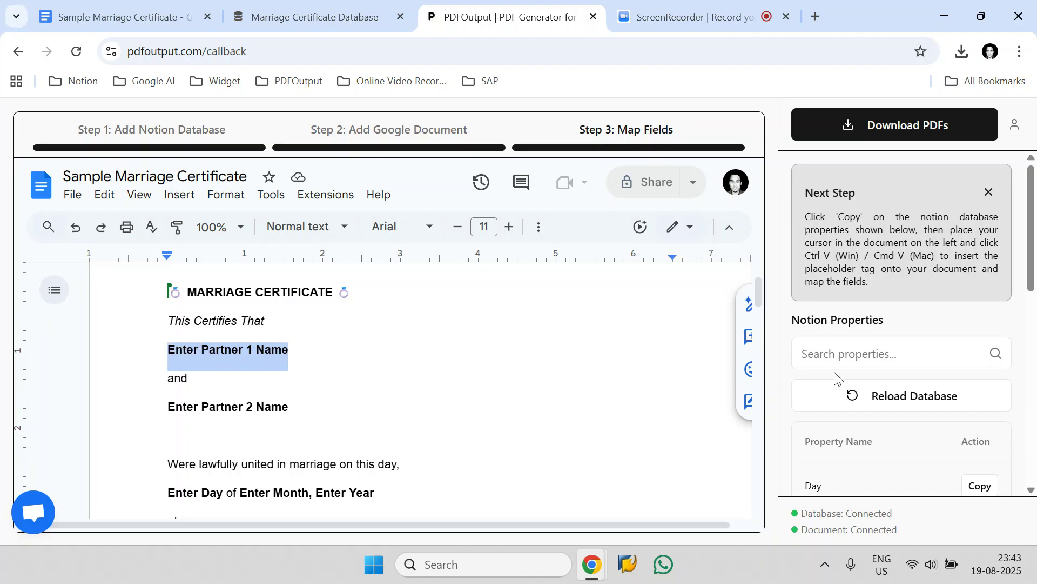
scroll(842, 373, down, 3)
scroll(918, 313, up, 3)
click(988, 193)
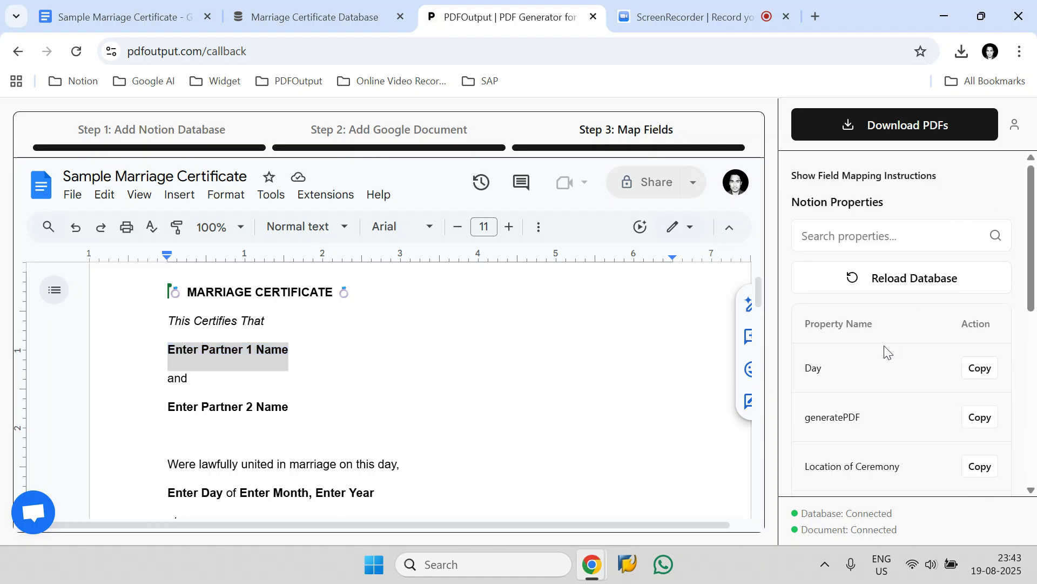
click(811, 236)
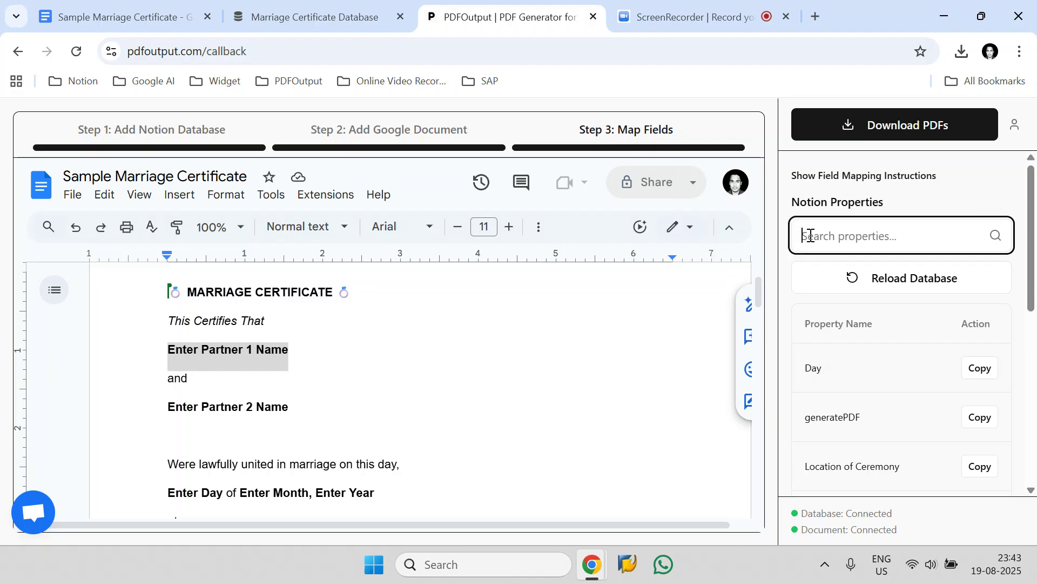
text(Part)
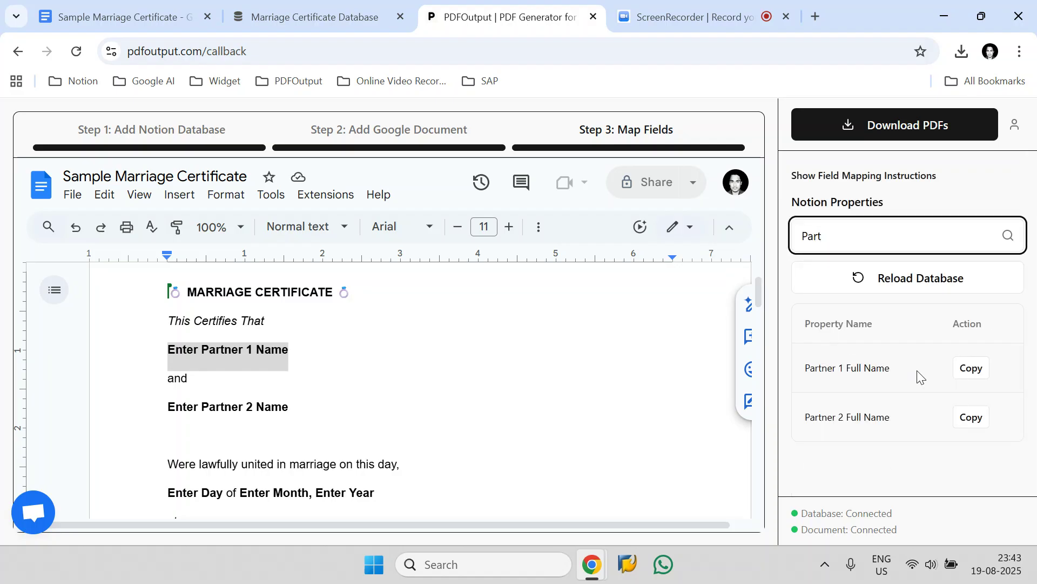
click(971, 369)
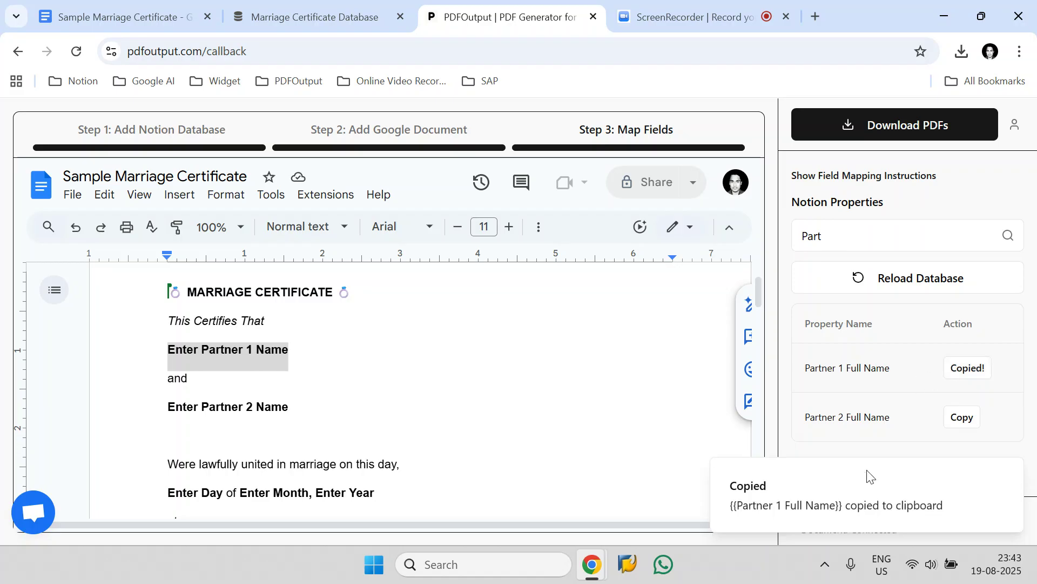
- Replace Enter Partner 1 Name in the certificate with the {{Partner 1 Full Name}} placeholder
click(291, 356)
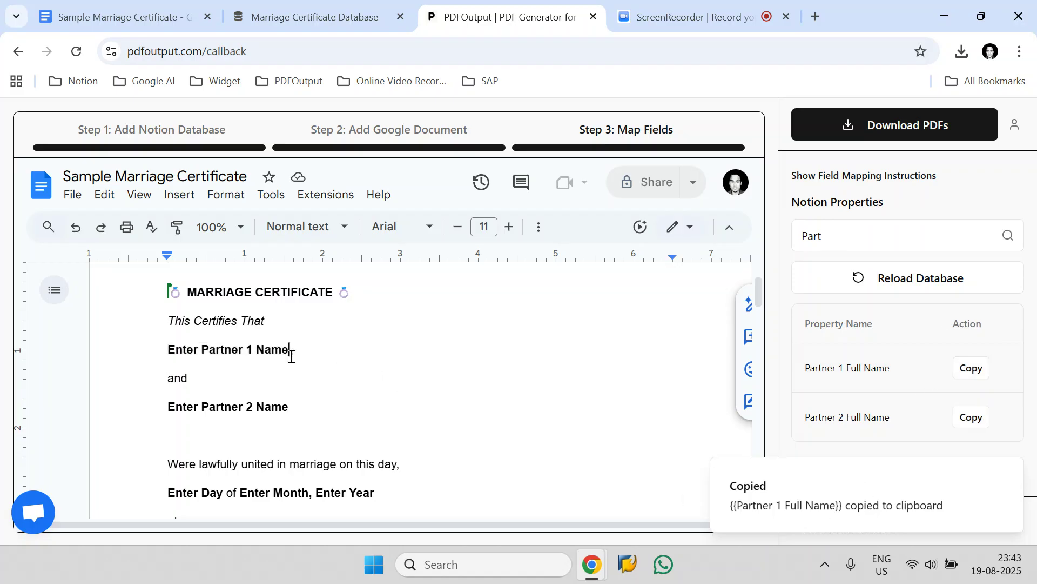
key(BackSpace)
key(BackSpace)
key(BackSpace)
key(BackSpace)
key(BackSpace)
key(BackSpace)
key(BackSpace)
key(BackSpace)
key(BackSpace)
key(BackSpace)
key(BackSpace)
key(BackSpace)
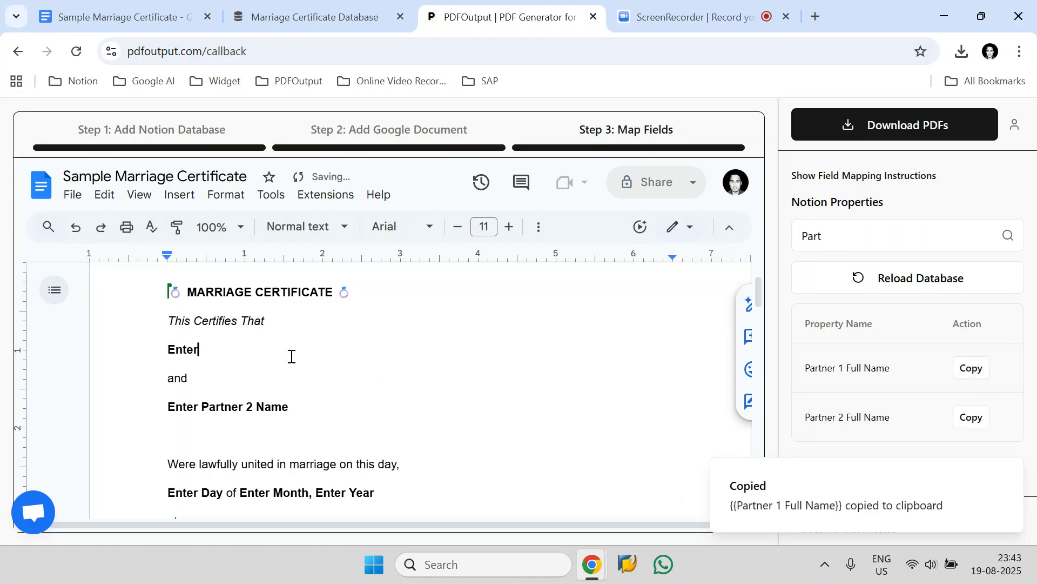
key(BackSpace)
key(ctrl+v)
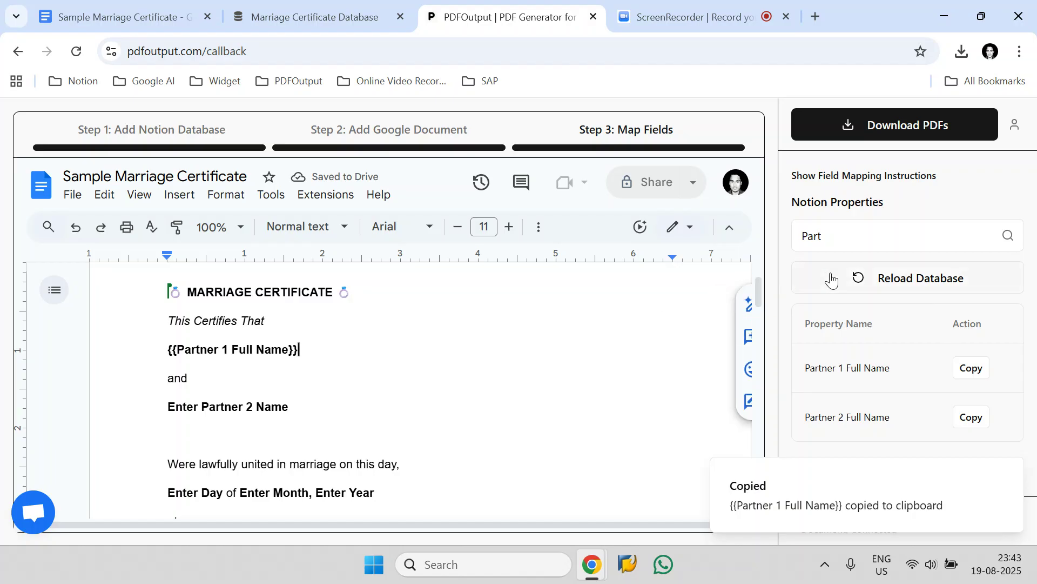
- Copy the Partner 2 Full Name placeholder and paste it over Enter Partner 2 Name
click(966, 424)
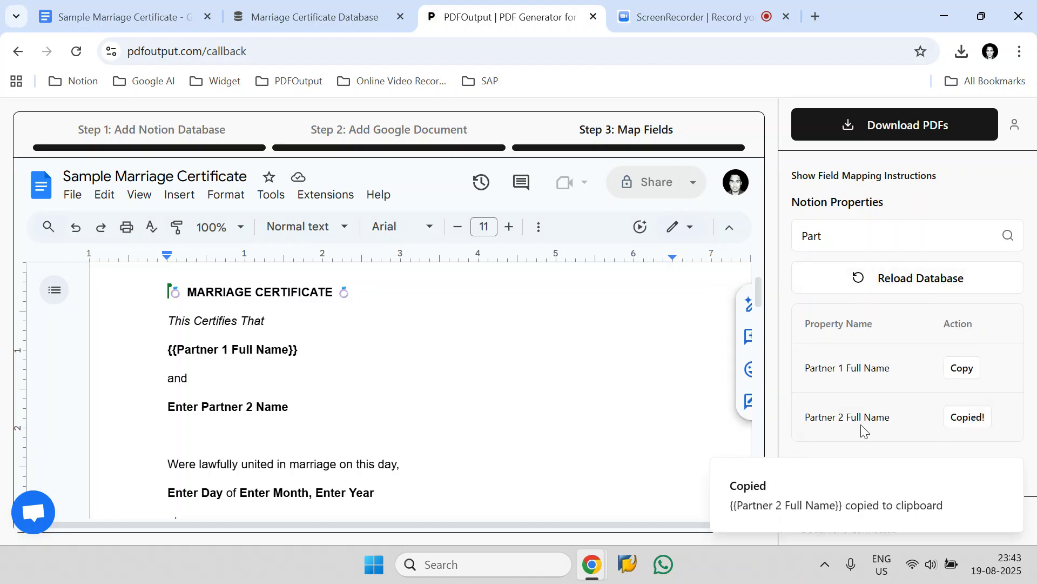
drag(293, 407, 168, 407)
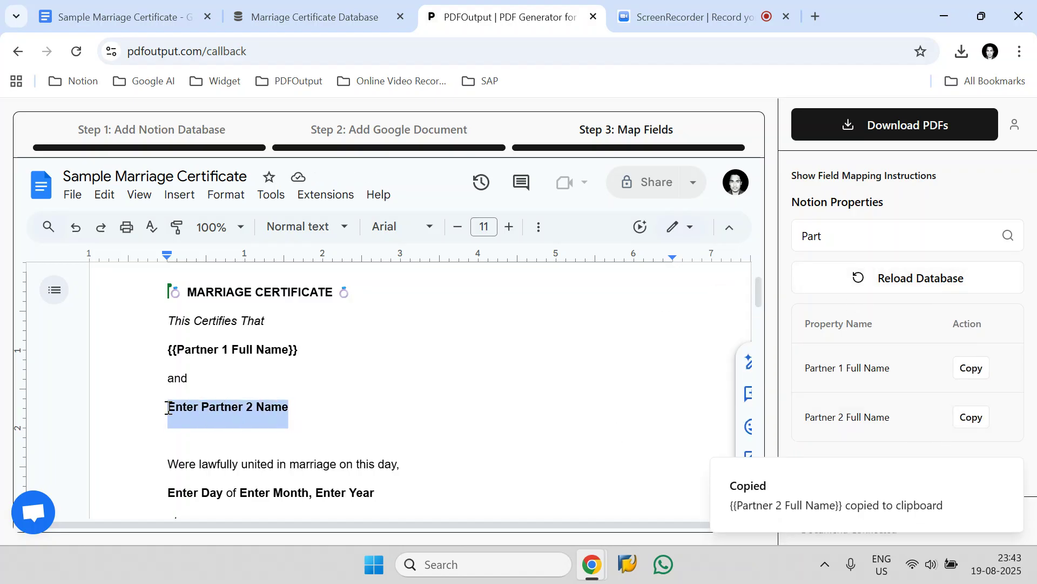
key(ctrl+v)
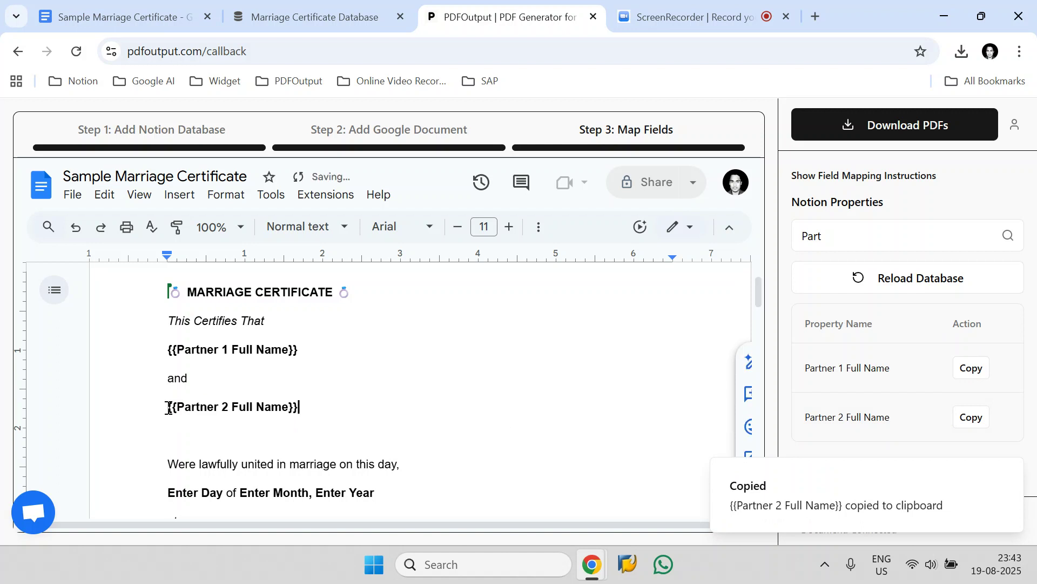
- Search the properties for Day, copy its placeholder and replace Enter Day with {{Day}}
scroll(169, 408, down, 3)
click(843, 233)
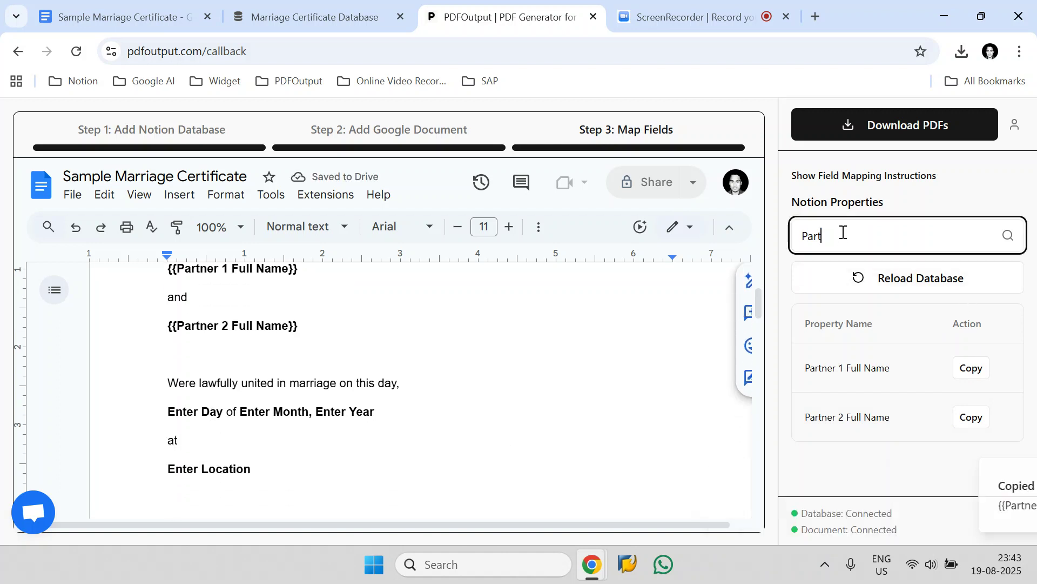
key(ctrl+a)
text(Da)
click(961, 367)
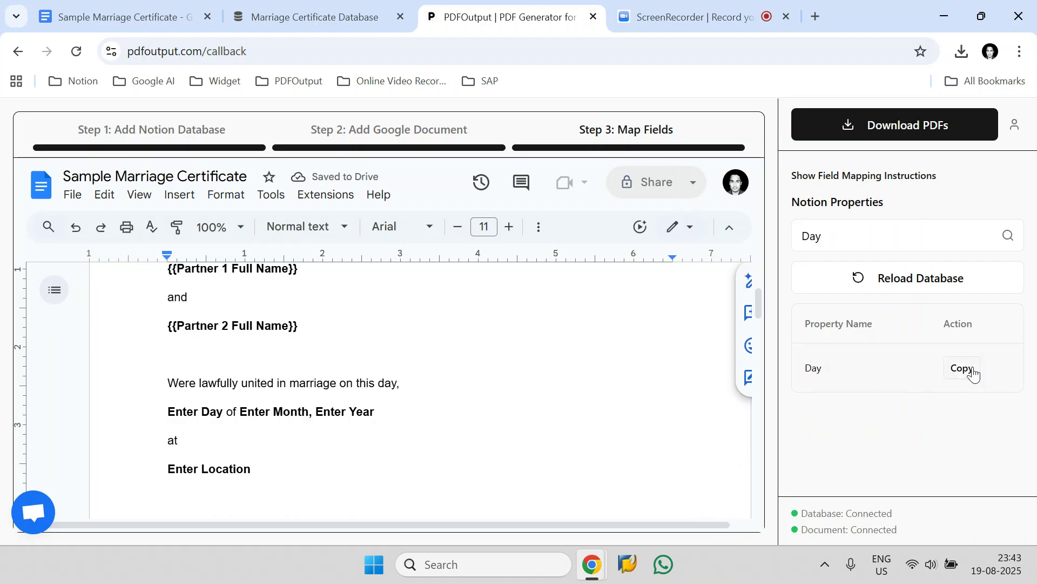
drag(222, 414, 167, 415)
key(BackSpace)
key(ctrl+v)
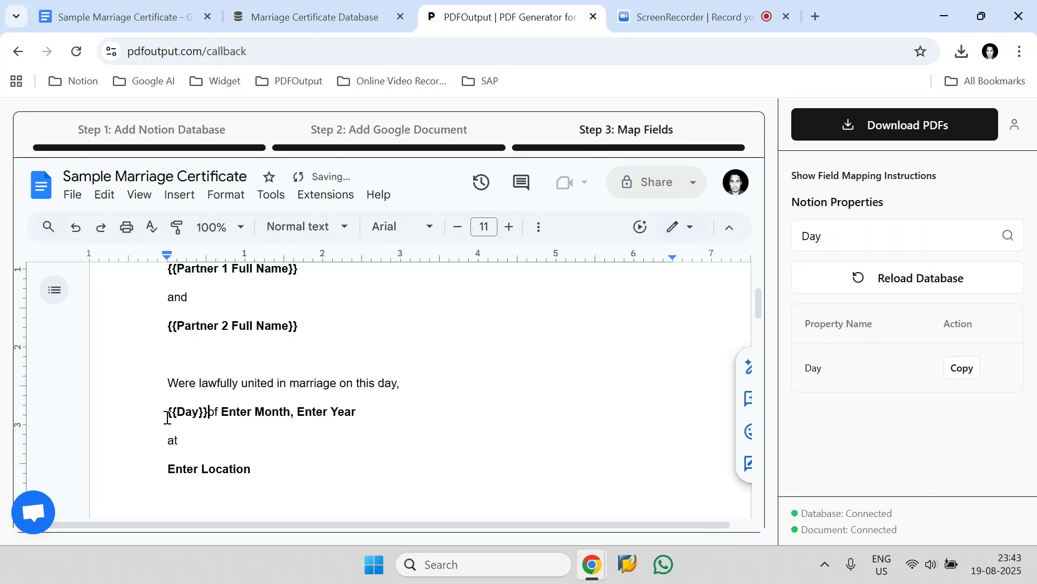
- Search the properties for Month, copy its placeholder and replace Enter Month with {{Month}}, keeping the comma
double_click(834, 247)
text(Month)
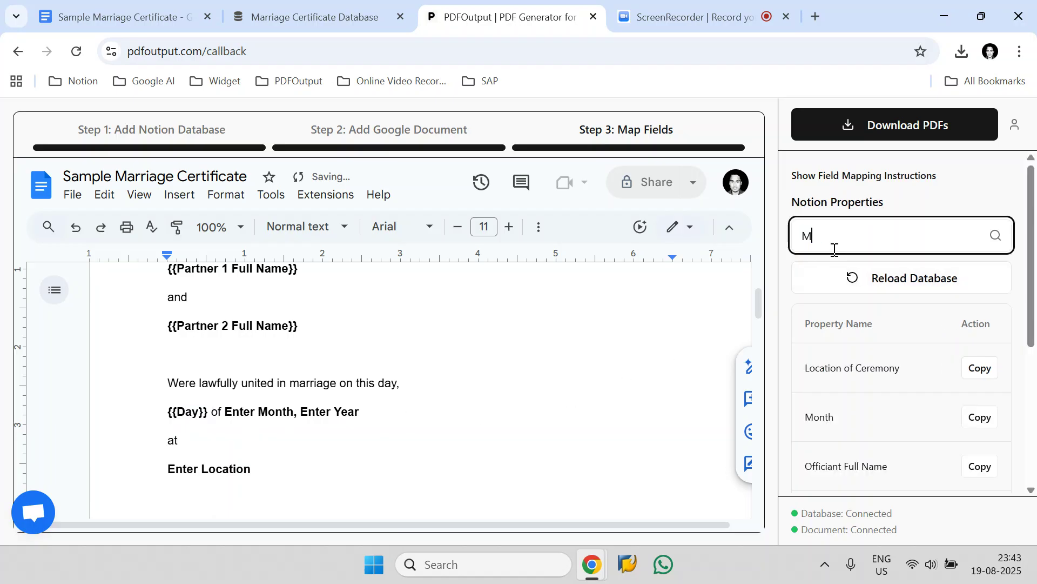
click(964, 372)
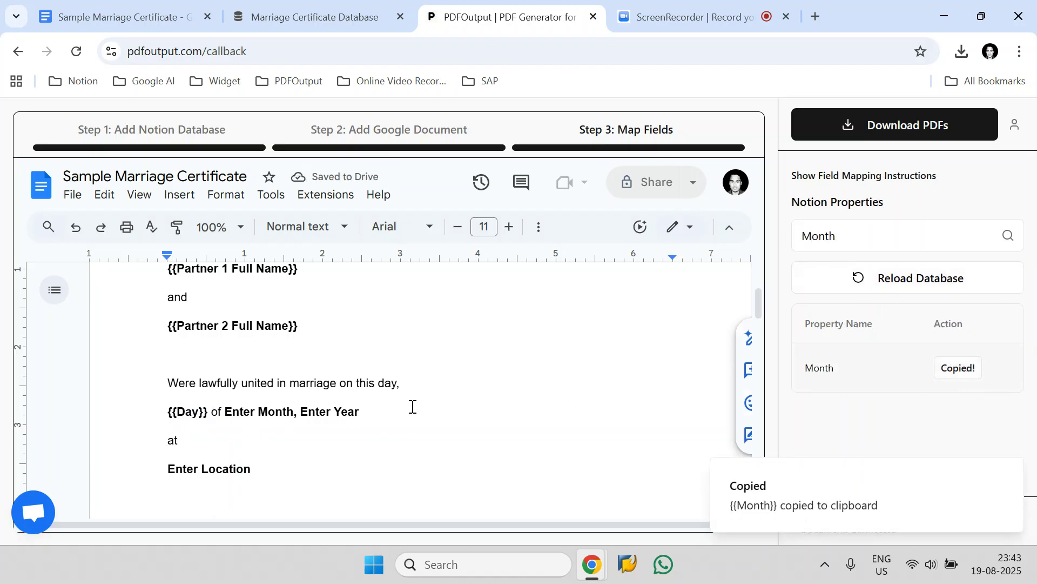
click(295, 413)
key(ctrl+shift+Left)
key(ctrl+shift+Left)
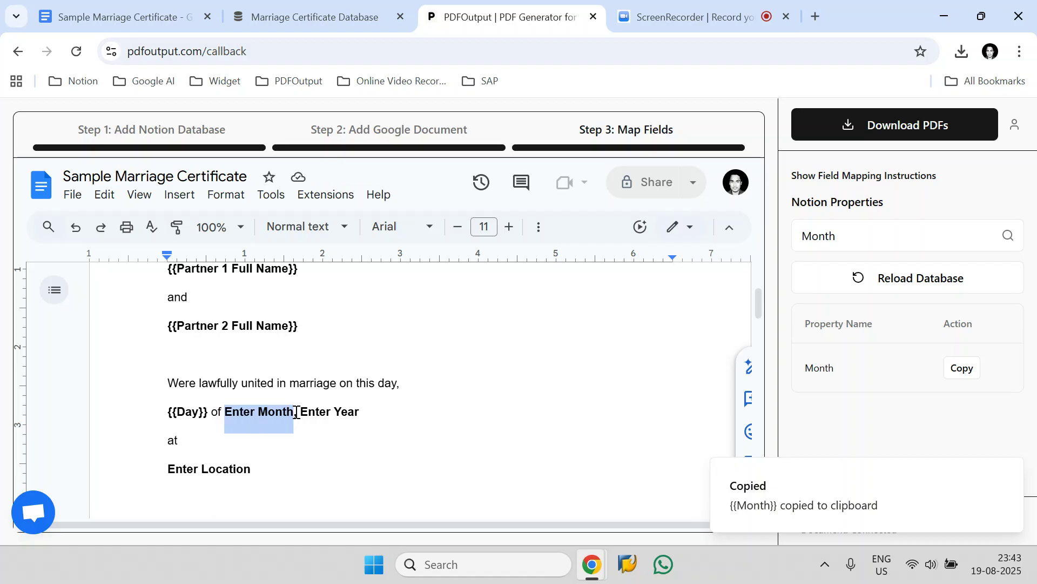
key(BackSpace)
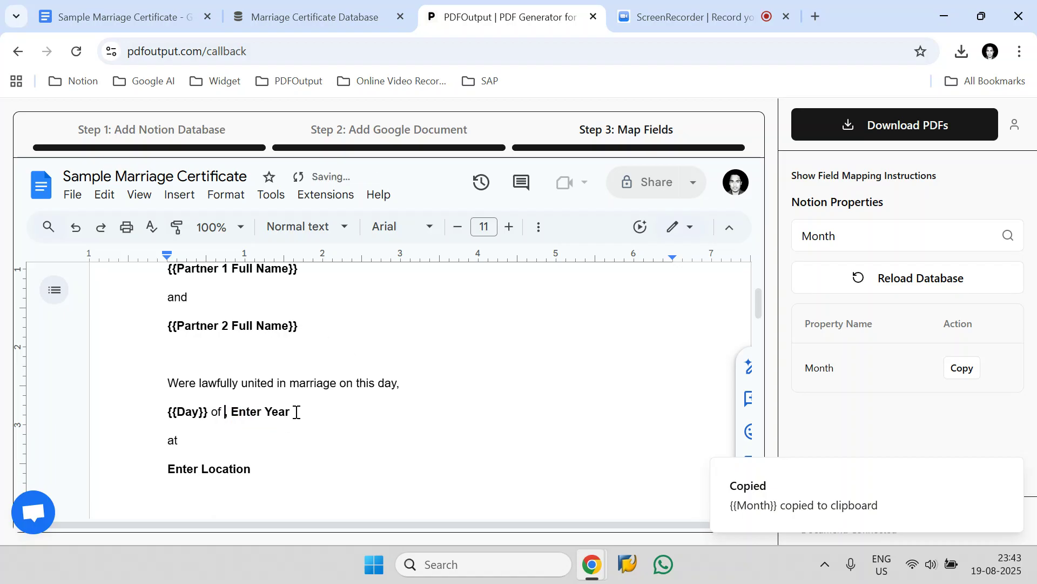
key(ctrl+v)
text(,)
- Search the properties for Year, copy its placeholder and replace Enter Year with {{Year}}
double_click(837, 245)
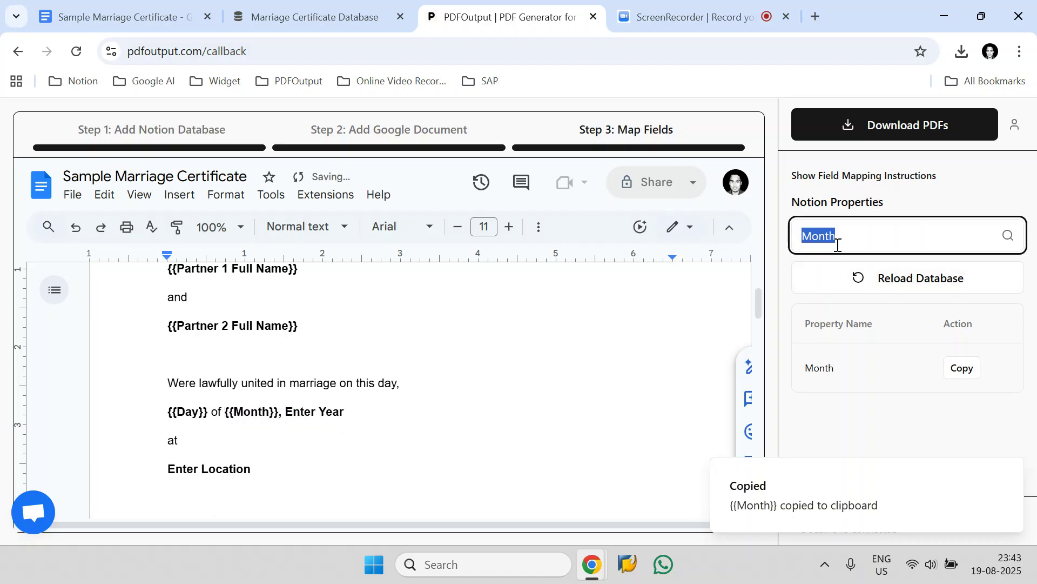
text(Year)
click(955, 368)
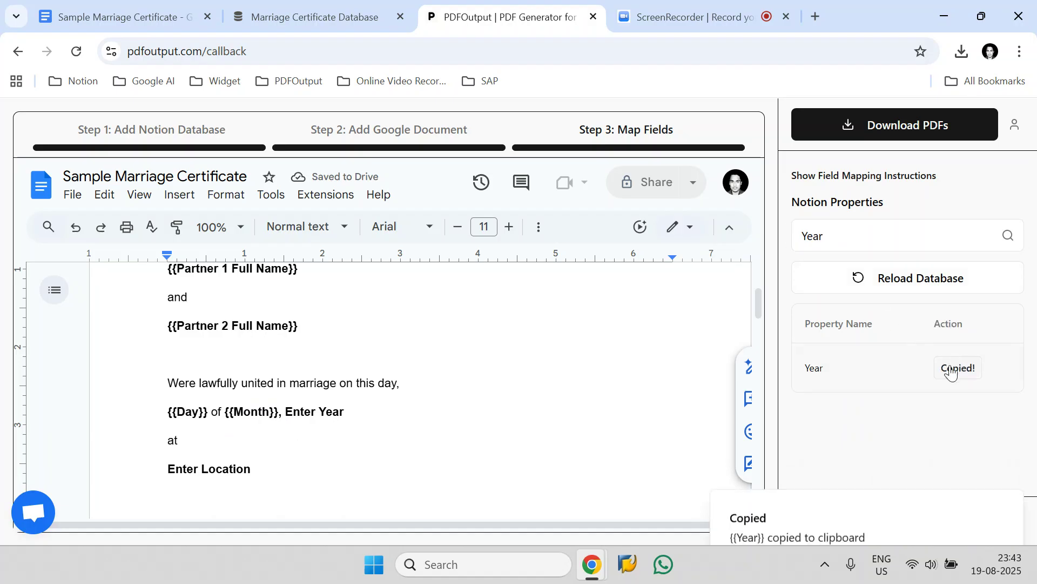
drag(345, 412, 289, 412)
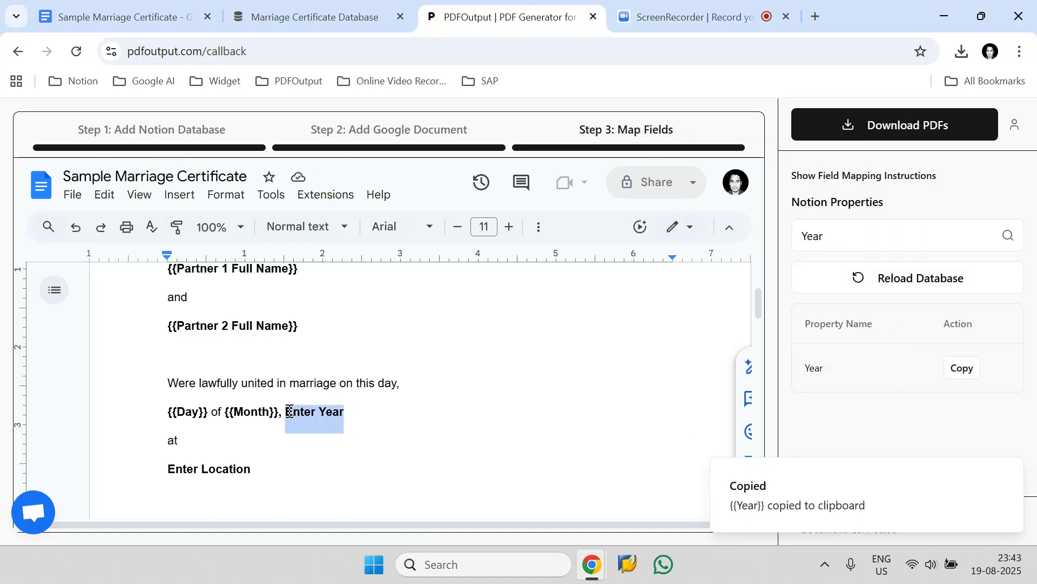
key(ctrl+v)
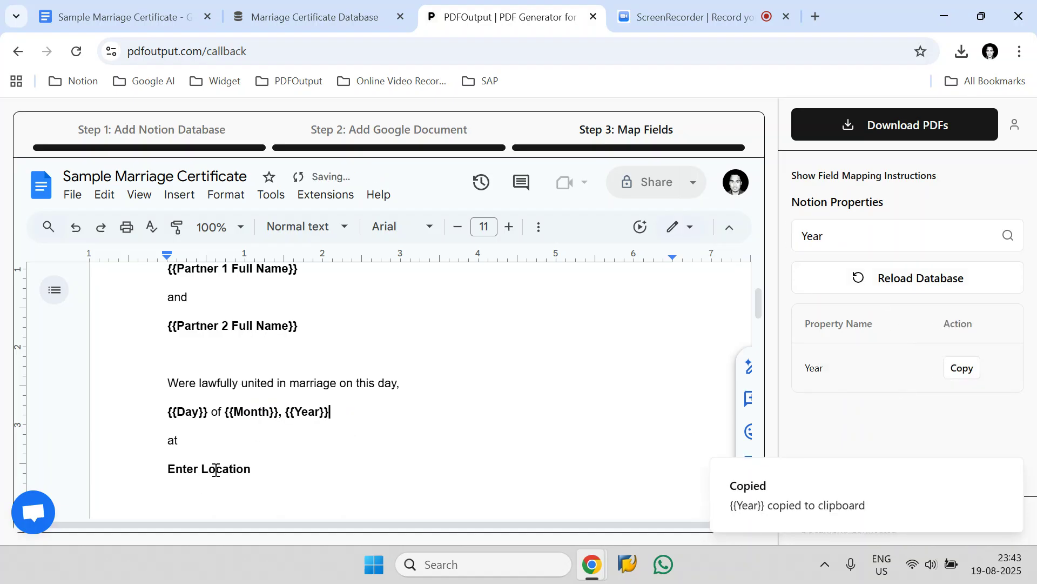
- Search the properties for Loc, copy the Location of Ceremony placeholder and replace Enter Location with it
double_click(901, 236)
text(Loca)
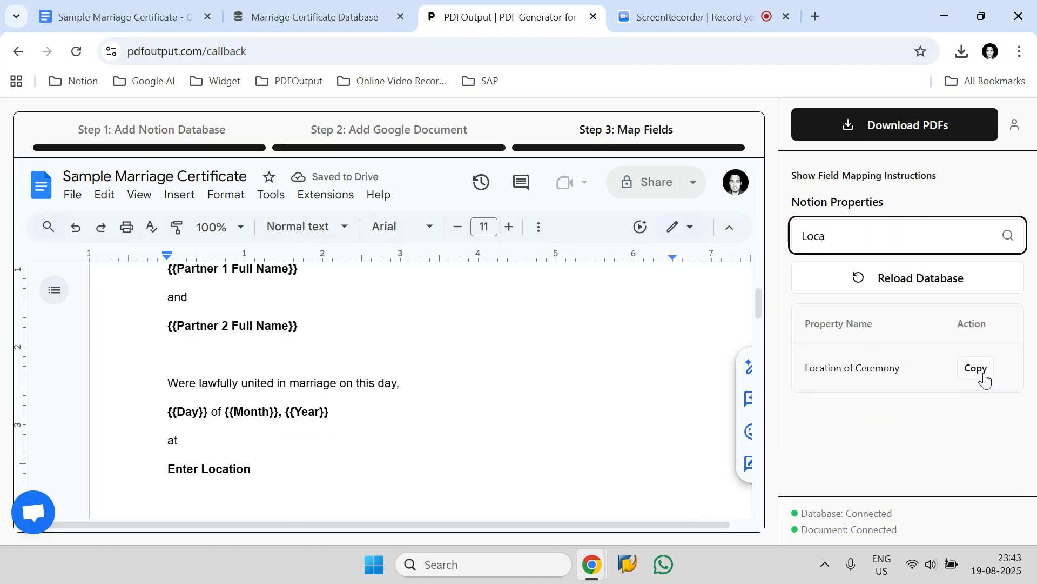
click(984, 380)
drag(306, 468, 176, 468)
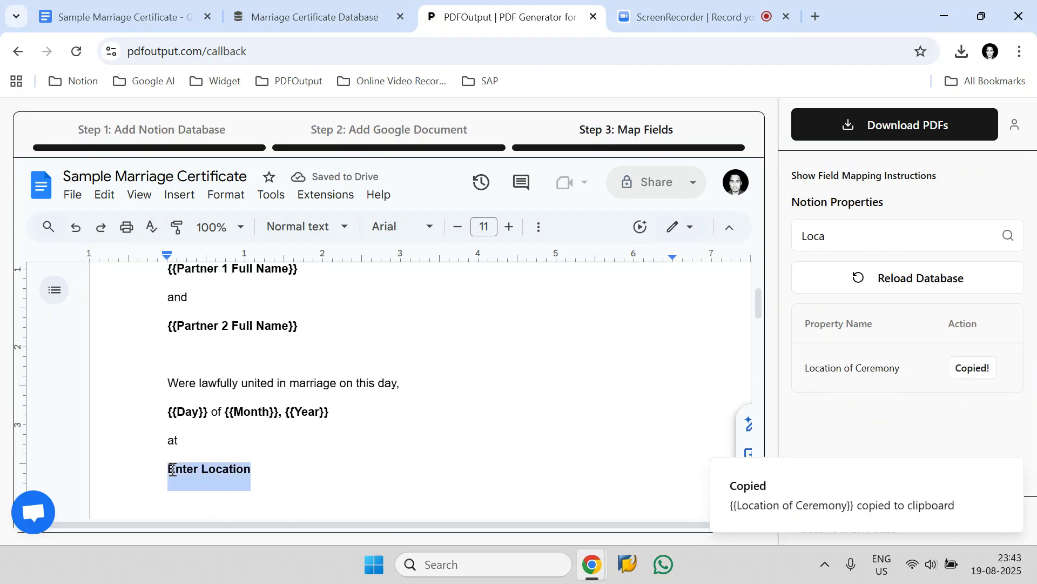
key(ctrl+v)
- Scroll through the certificate to review the inserted placeholders, dismissing the copy notification
scroll(259, 441, up, 3)
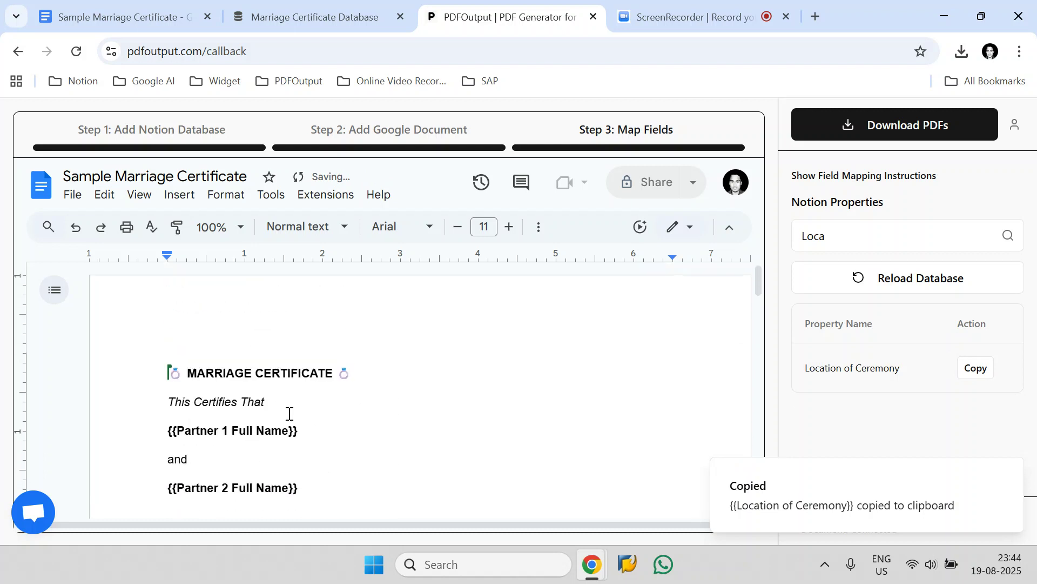
scroll(292, 405, down, 11)
scroll(308, 405, down, 3)
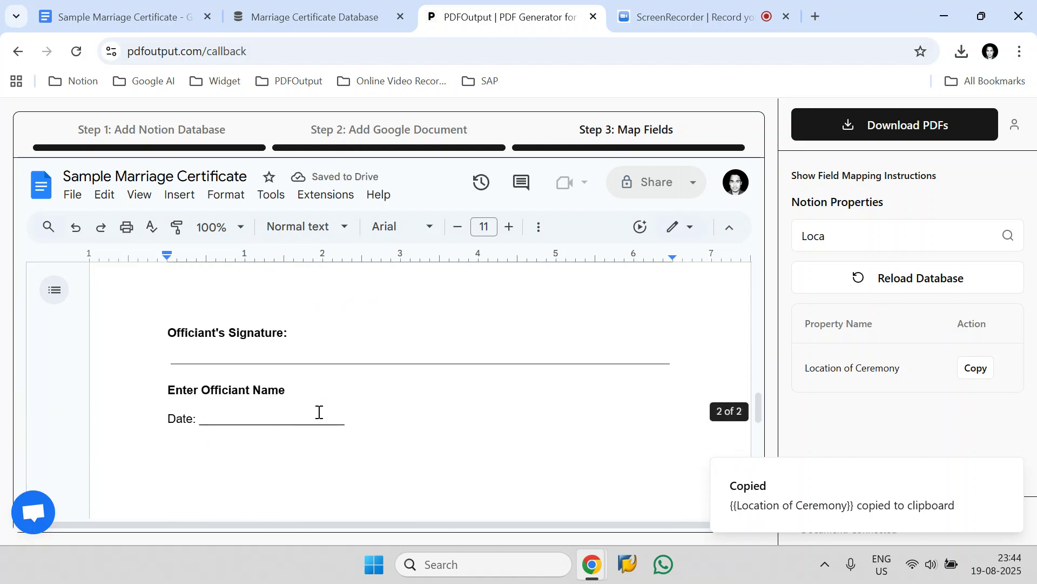
scroll(317, 412, up, 10)
scroll(313, 421, up, 3)
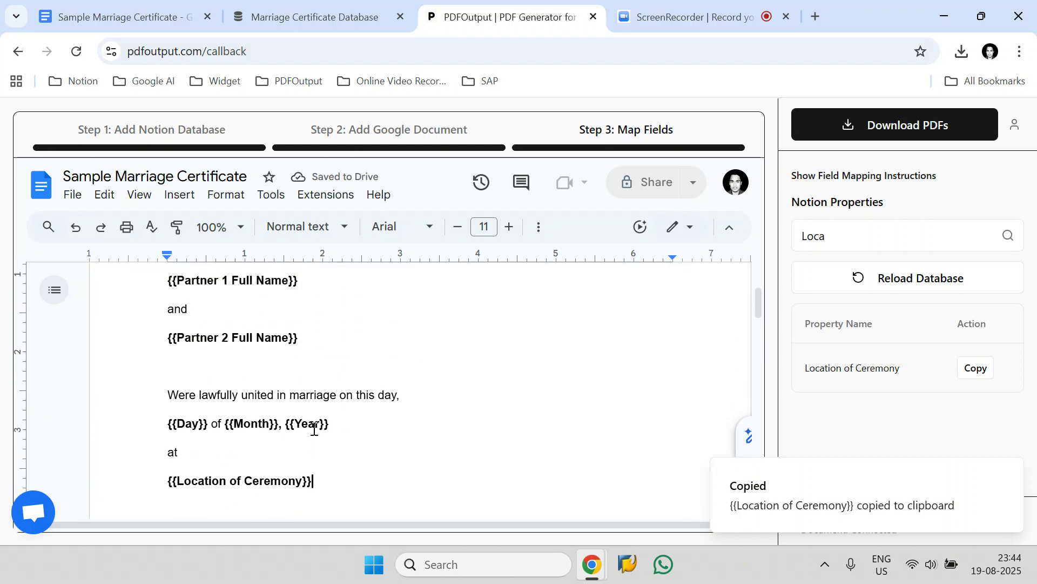
scroll(312, 426, down, 3)
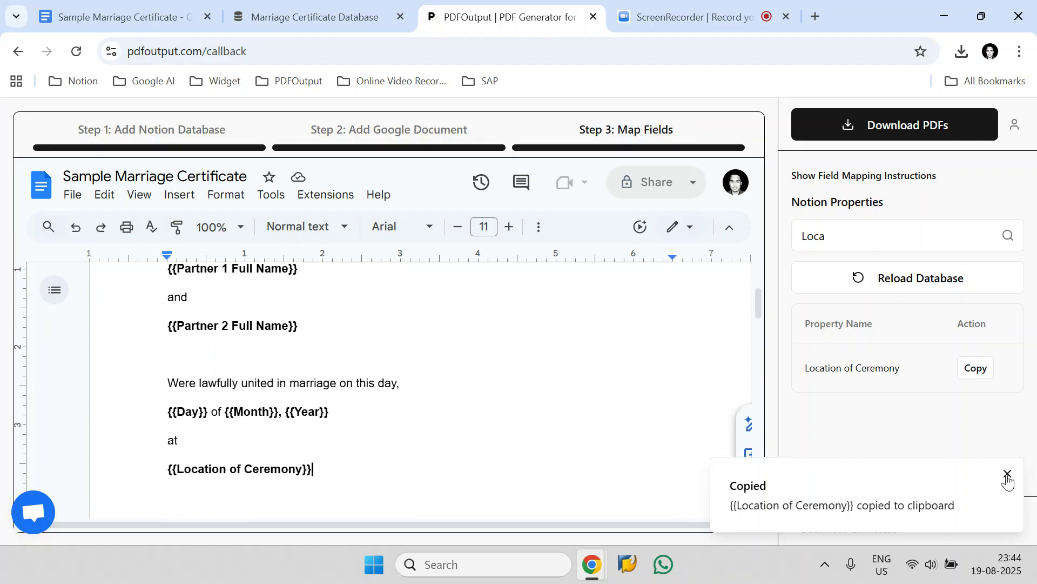
click(1008, 476)
- Open the Download PDFs panel and review the export range and PDF naming header options
click(897, 136)
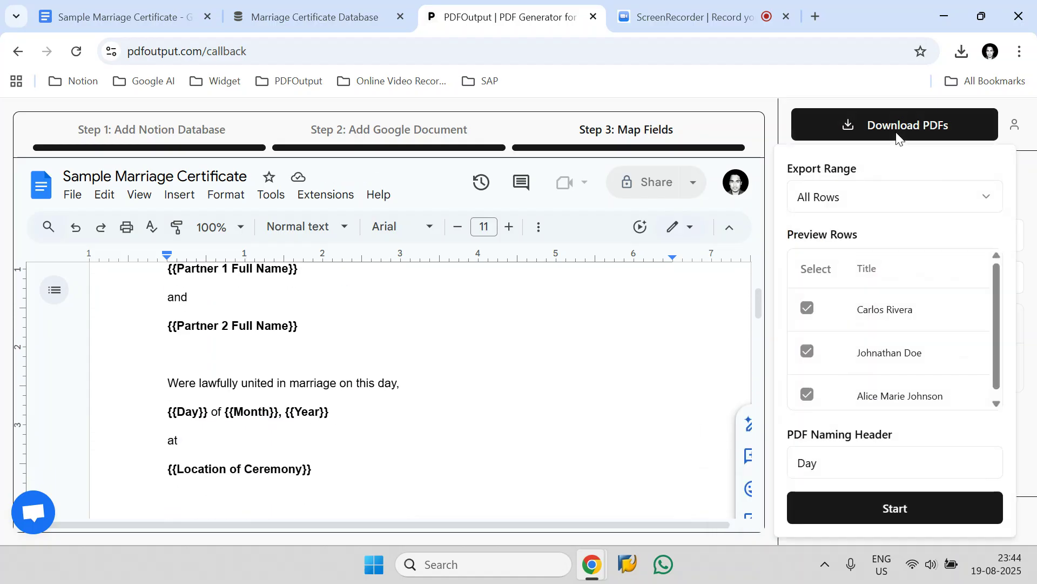
click(826, 200)
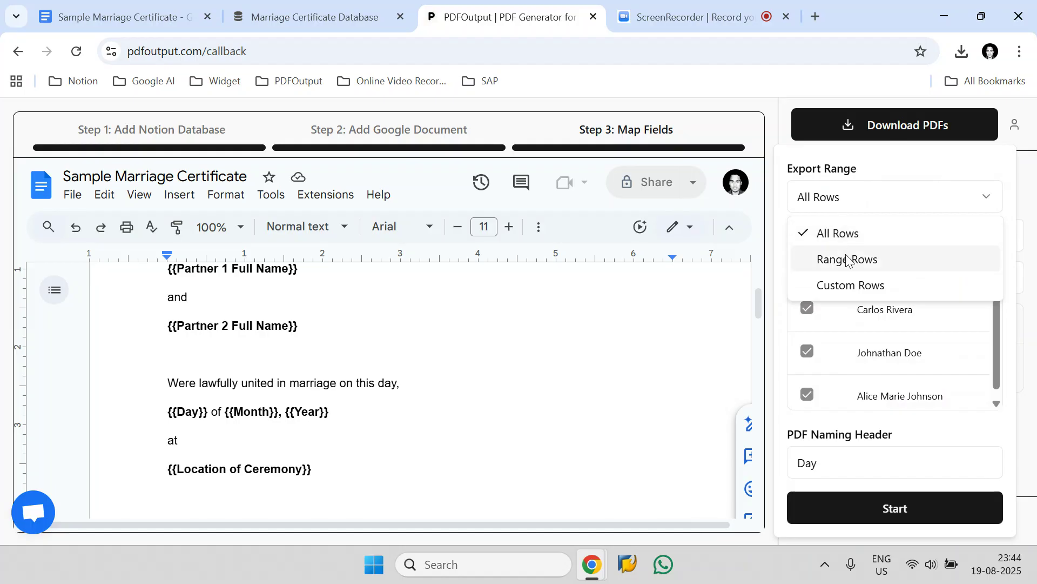
click(862, 243)
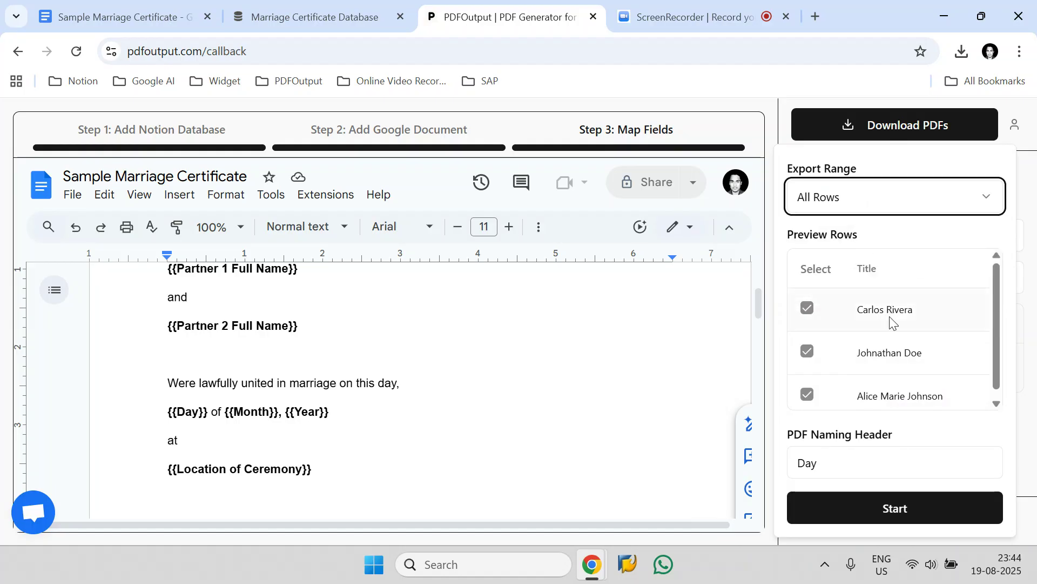
scroll(893, 323, down, 1)
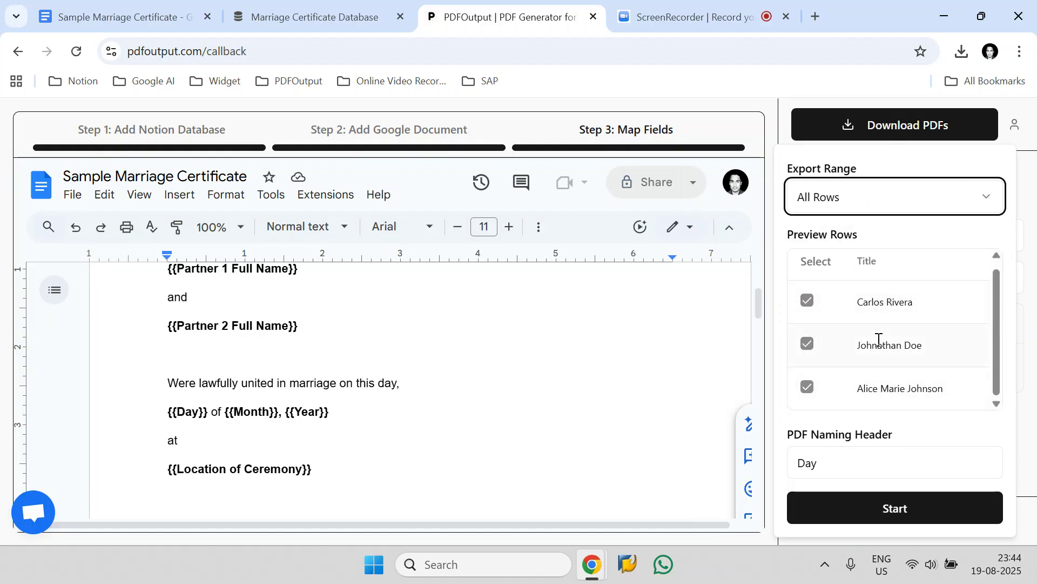
click(848, 466)
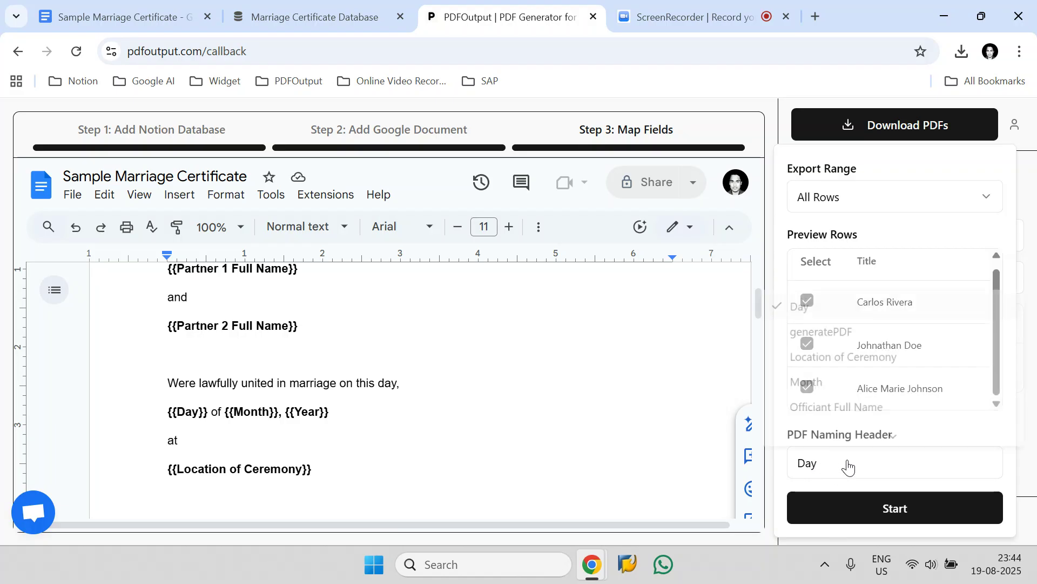
scroll(852, 400, down, 3)
scroll(823, 373, up, 3)
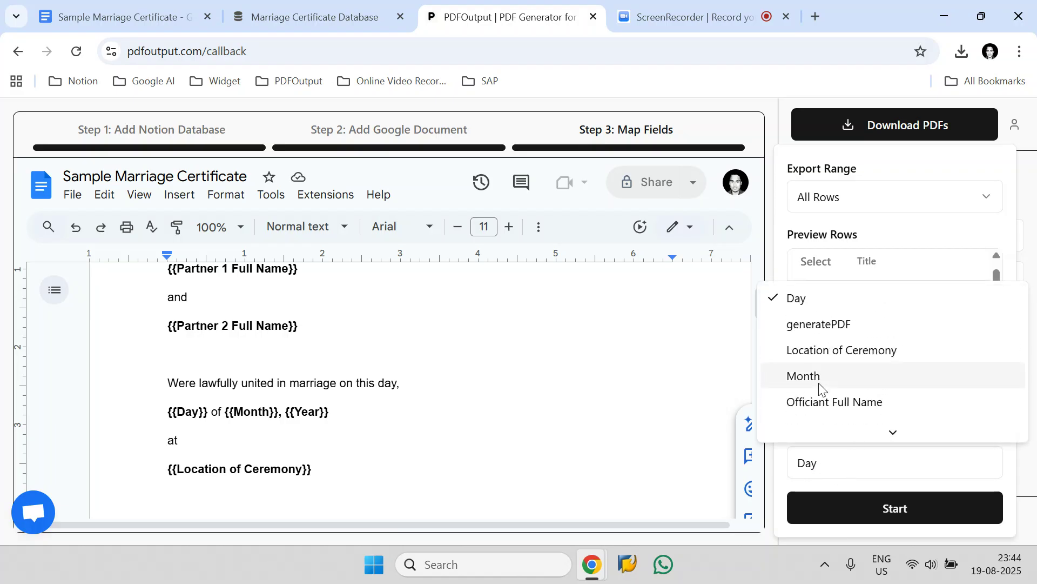
- Check the row titles in the Marriage Certificate Database
click(384, 8)
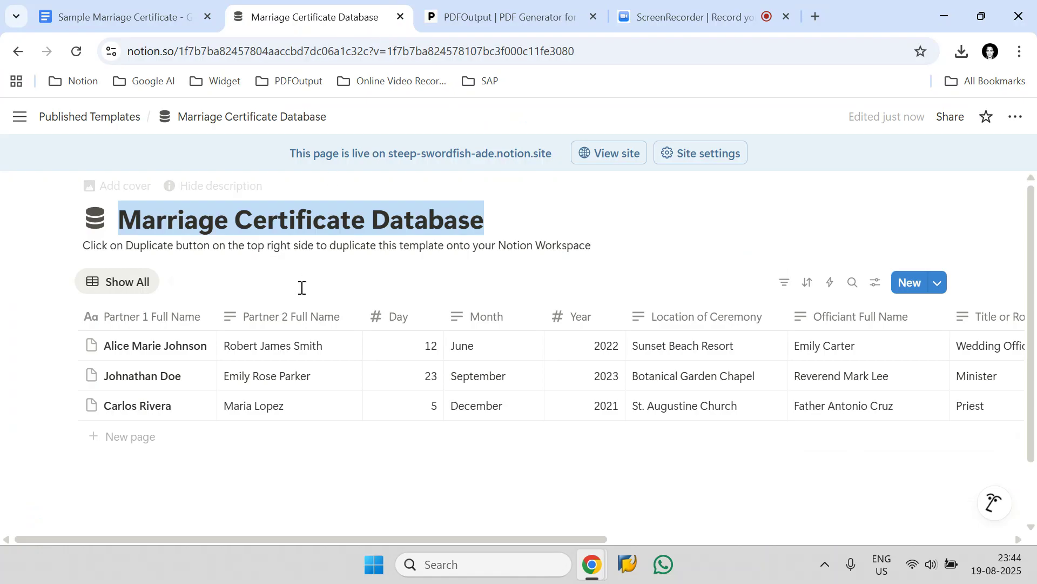
click(272, 478)
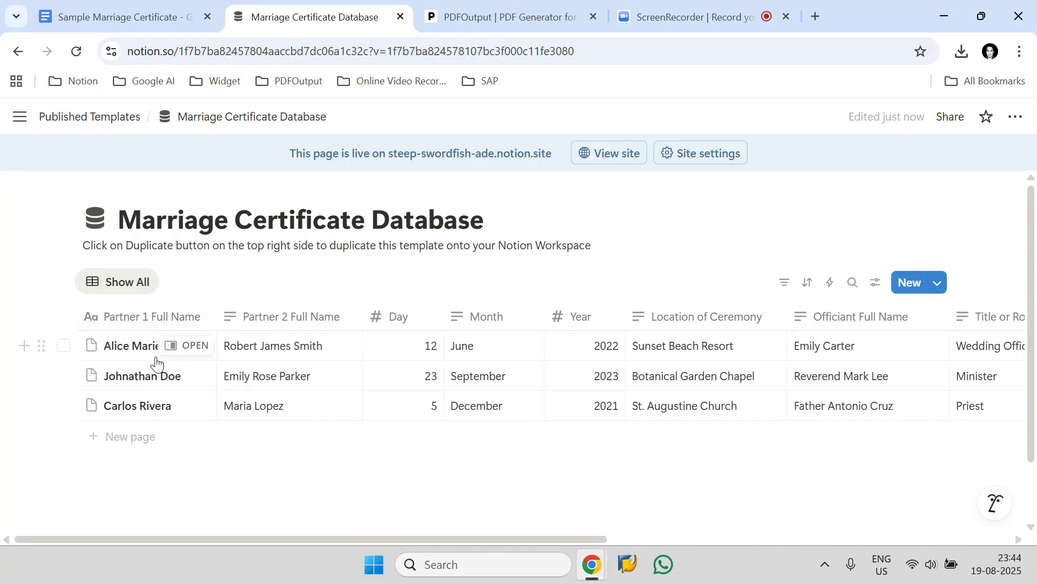
click(529, 5)
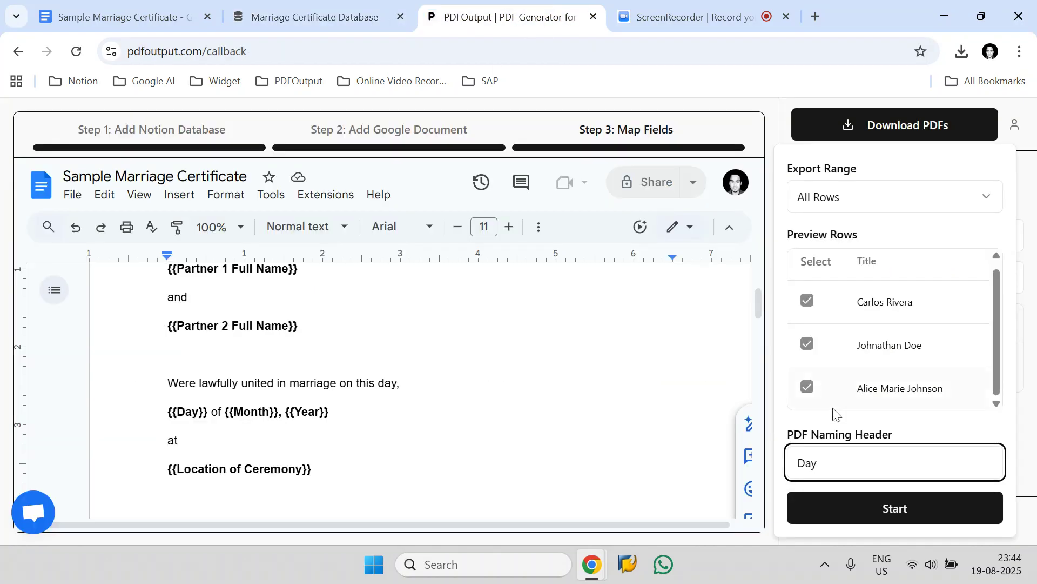
- Set the PDF naming header to Partner 1 Full Name
click(859, 468)
scroll(882, 400, down, 3)
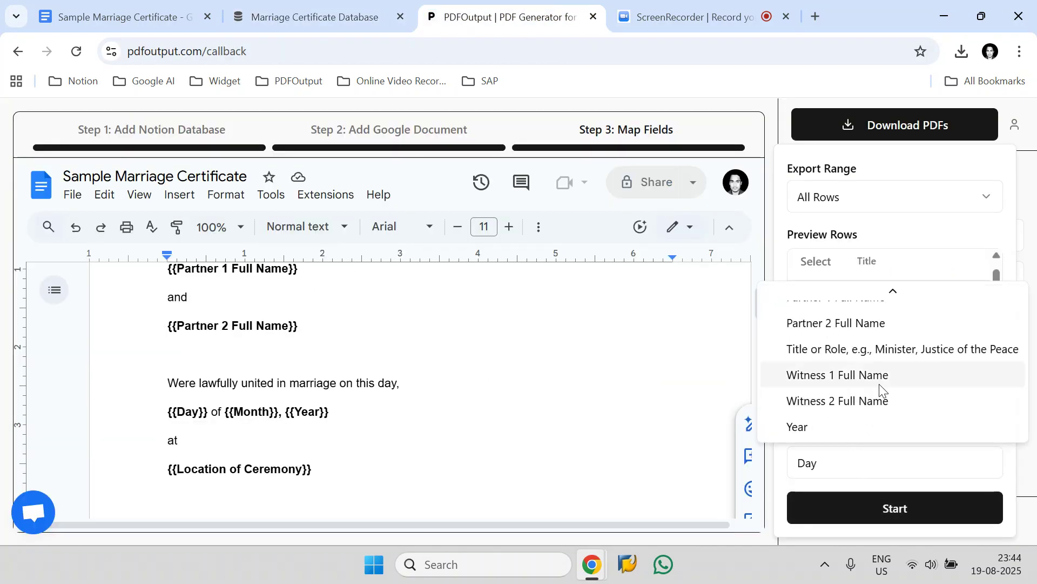
scroll(880, 384, up, 2)
click(870, 376)
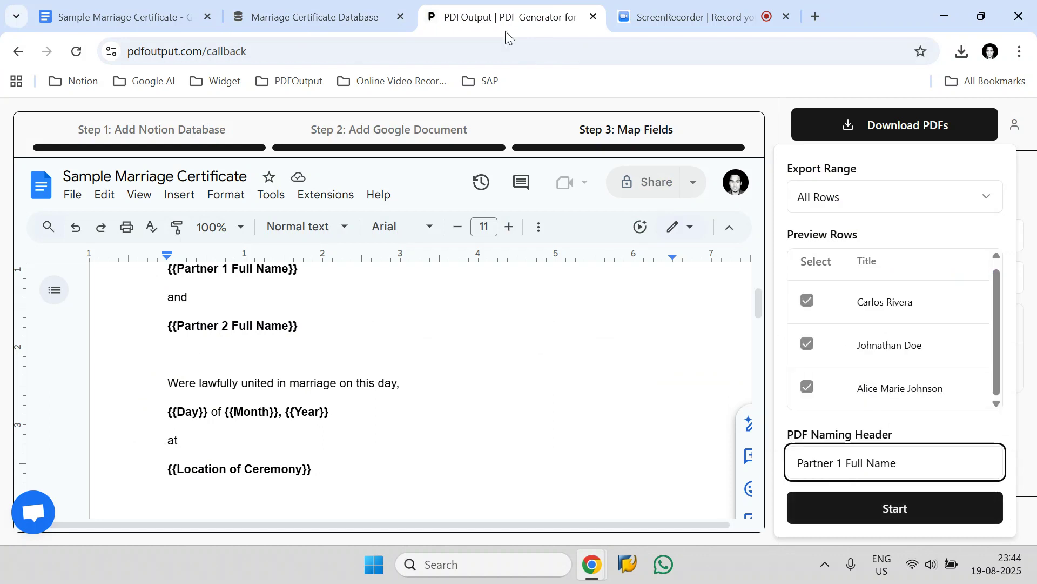
- Start generating the certificate PDFs for all rows
click(313, 17)
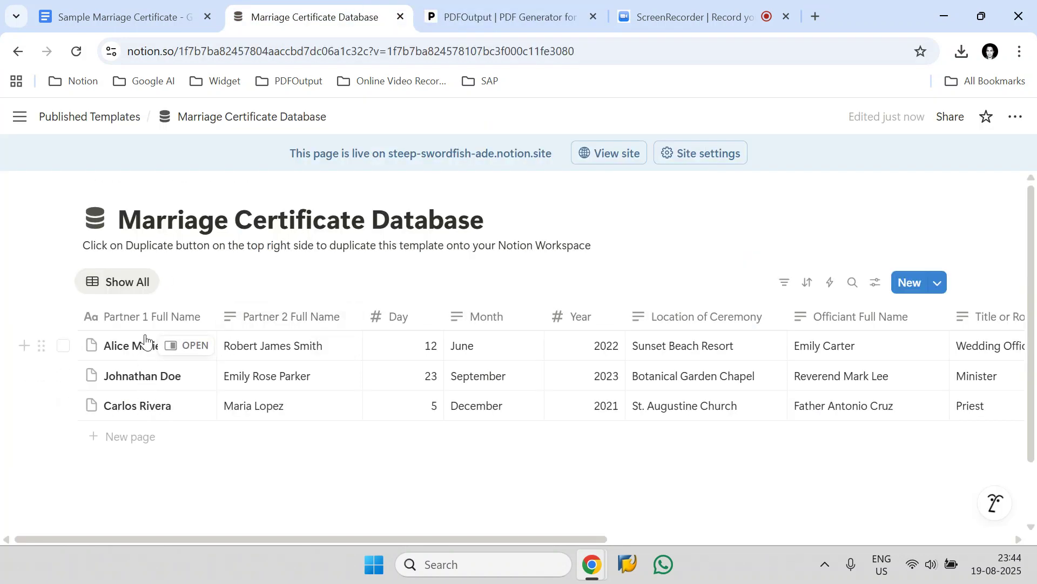
click(502, 17)
click(872, 510)
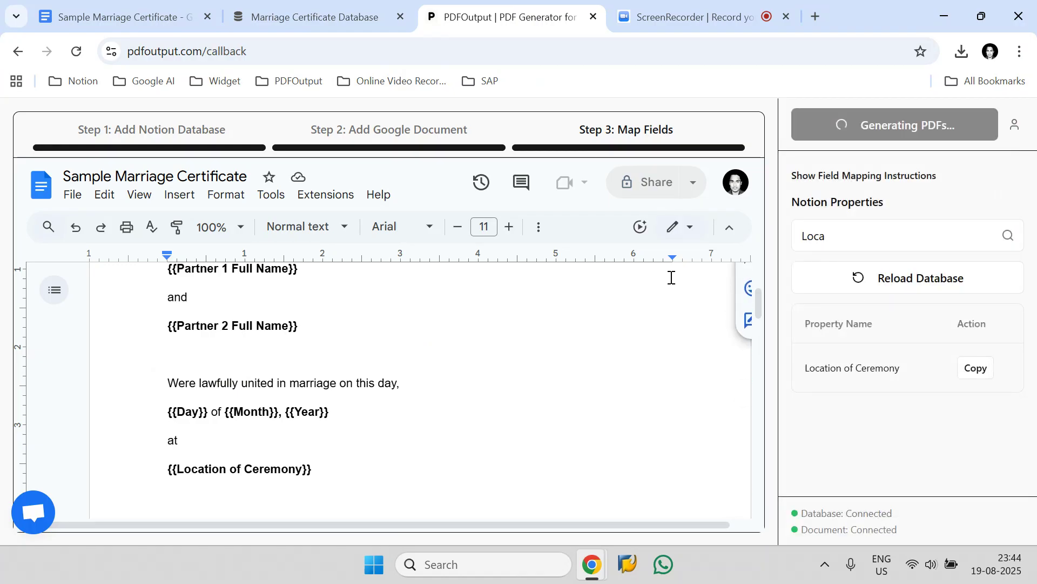
- Clear the property search field
scroll(551, 365, up, 4)
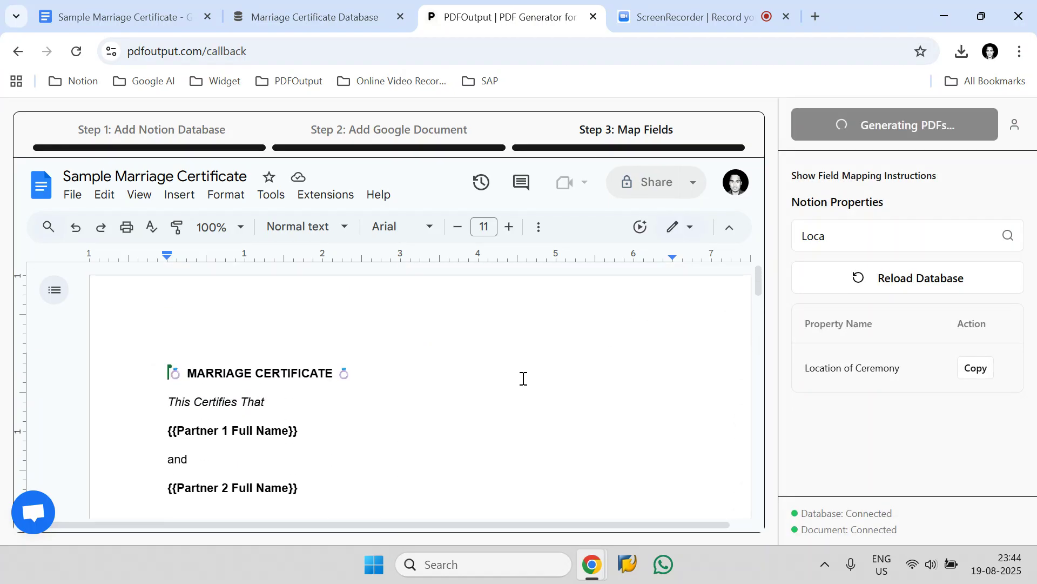
click(816, 236)
double_click(802, 238)
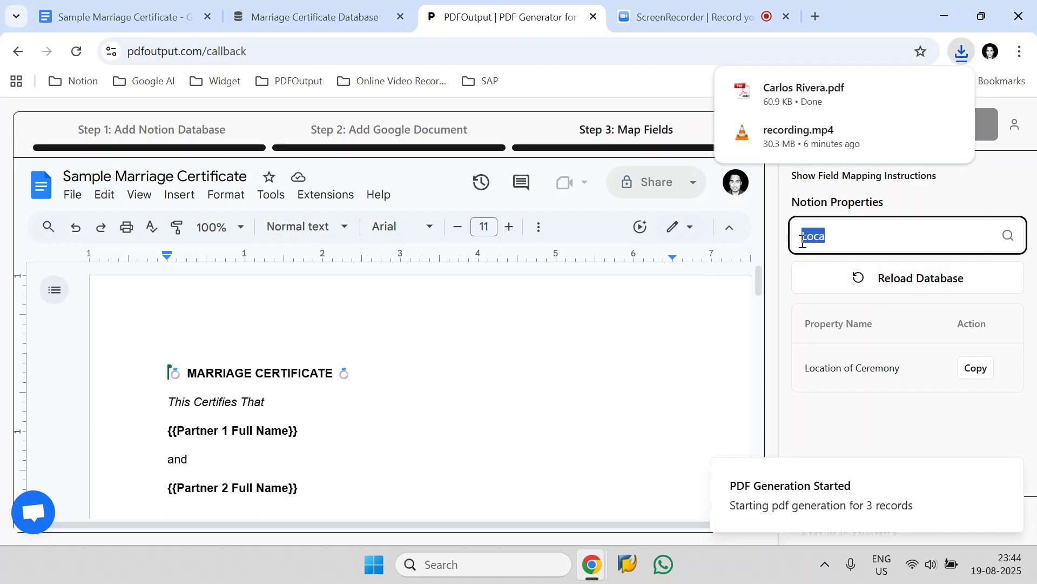
key(BackSpace)
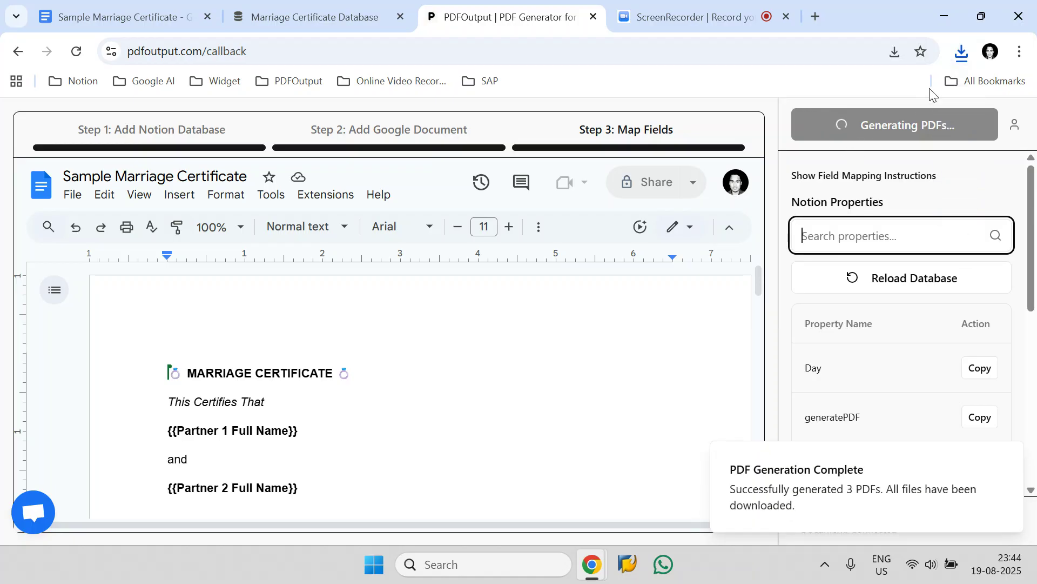
- Open the Downloads folder and open the generated PDF for the third database row
click(963, 54)
click(904, 124)
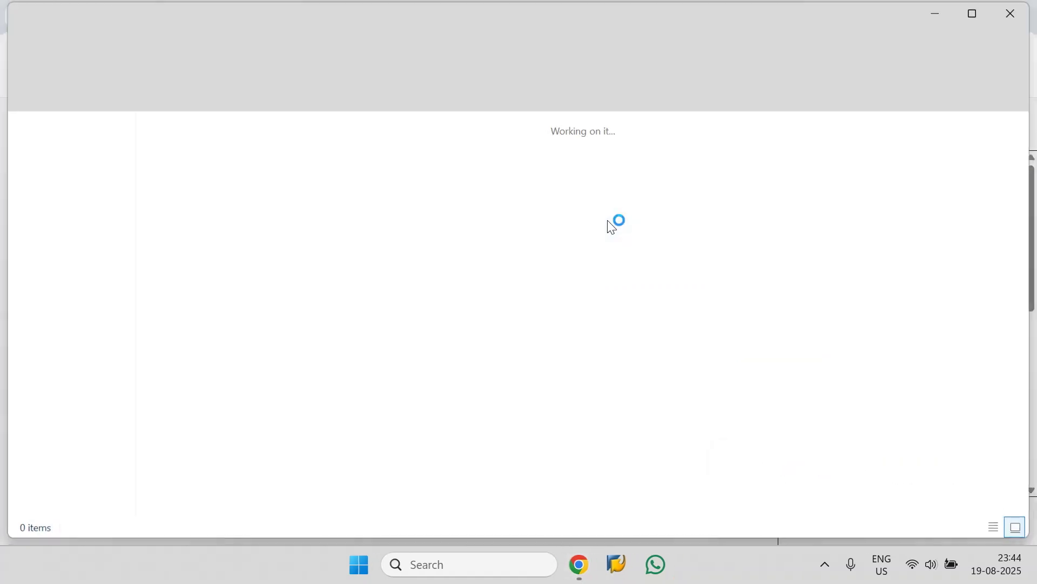
click(361, 206)
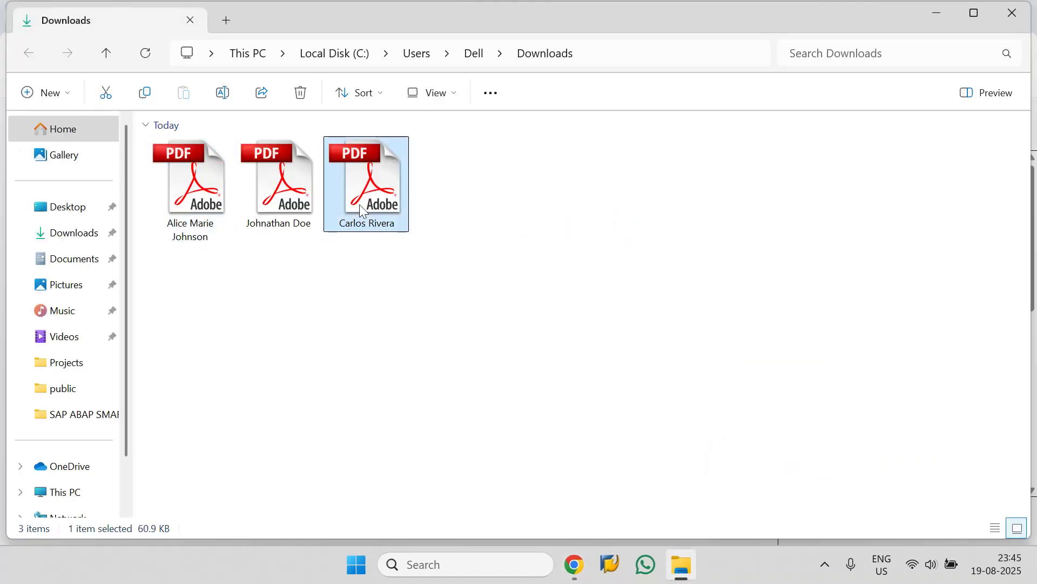
double_click(360, 208)
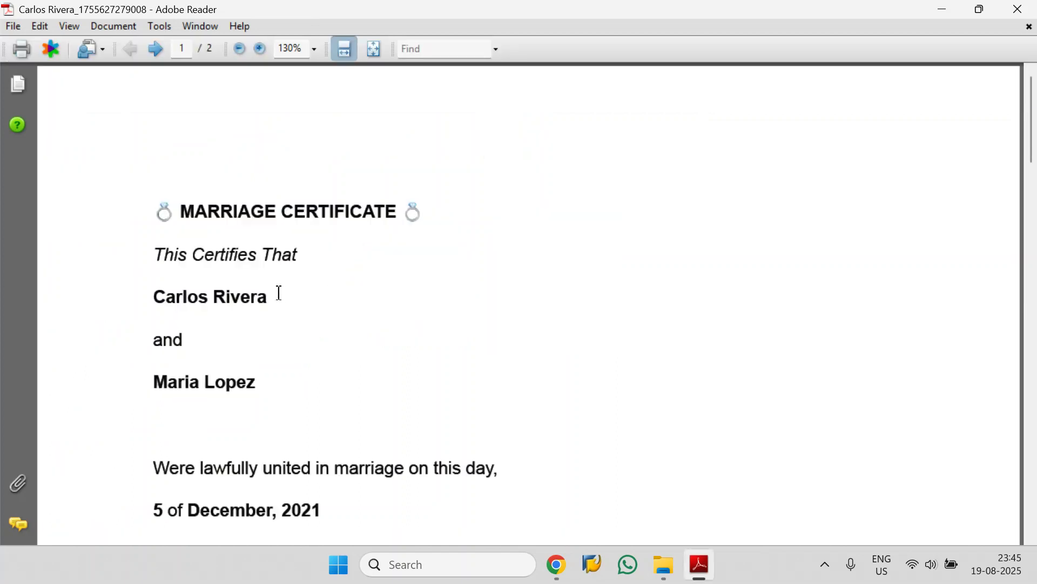
- Compare the partner names, date and location in the generated PDF against its row in the database
drag(280, 294, 167, 306)
drag(153, 384, 258, 384)
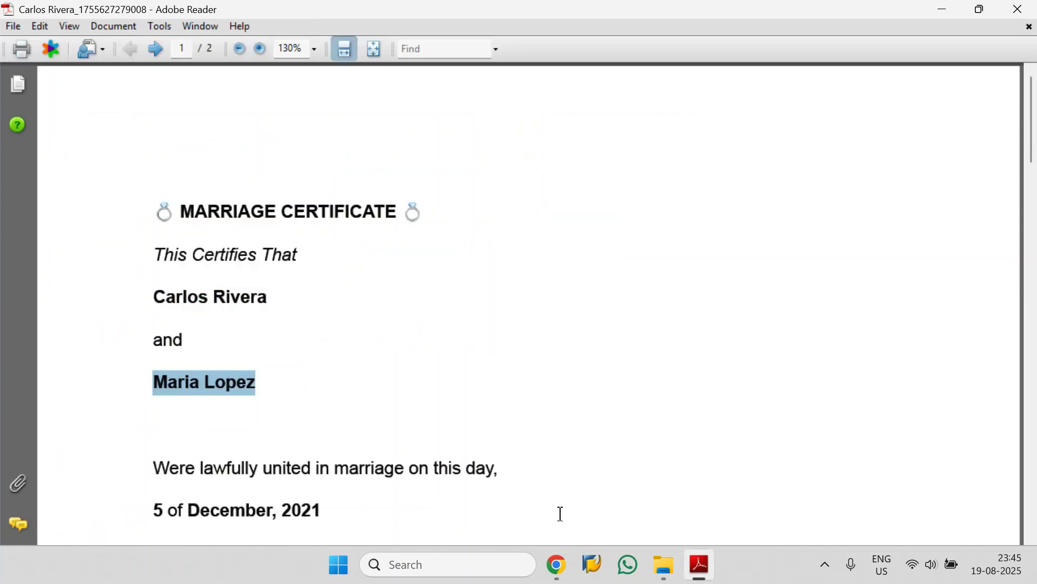
click(494, 505)
click(313, 17)
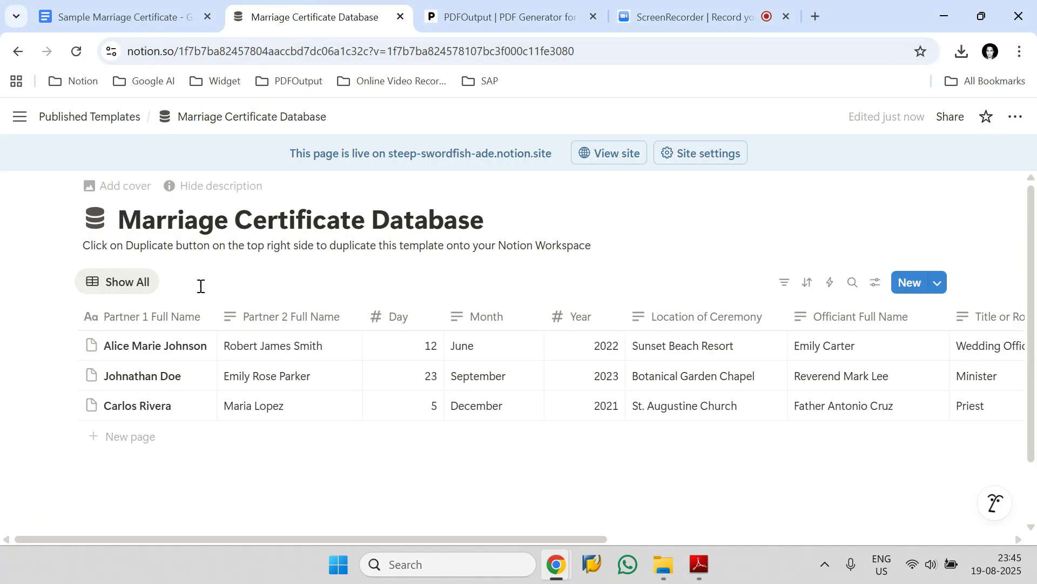
click(63, 405)
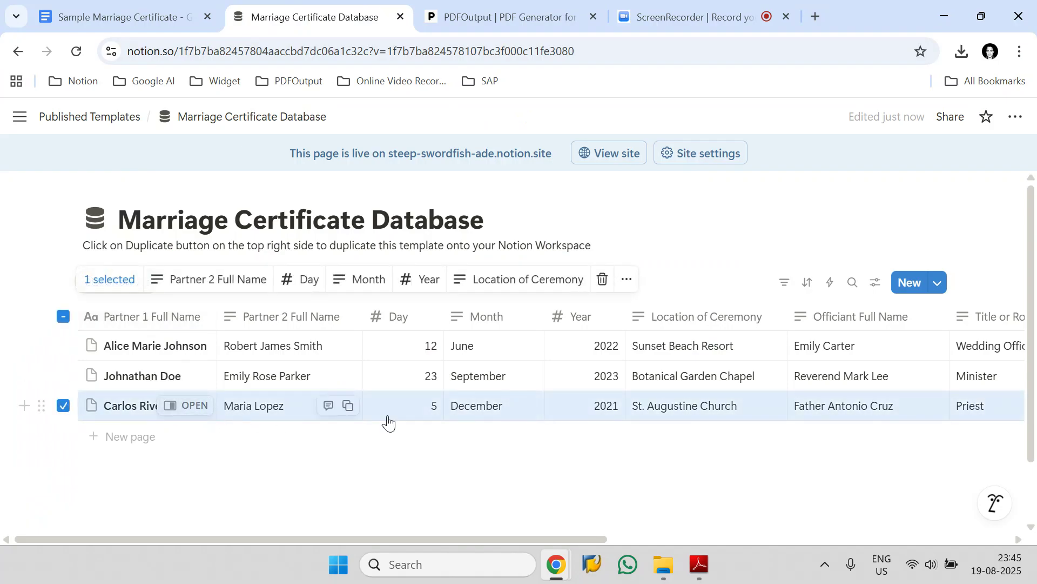
click(699, 563)
scroll(359, 325, down, 1)
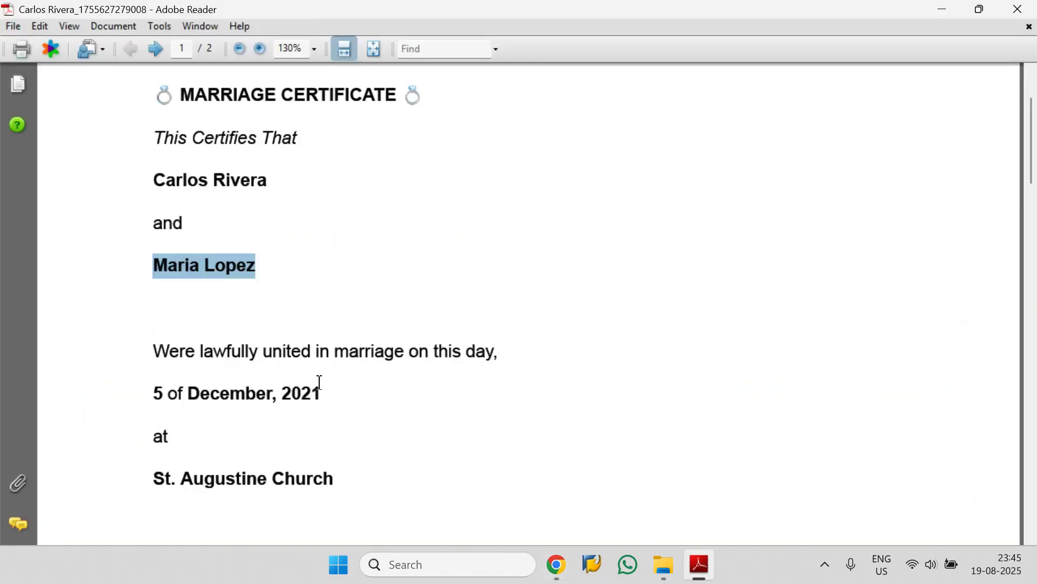
scroll(243, 463, down, 1)
scroll(262, 430, up, 2)
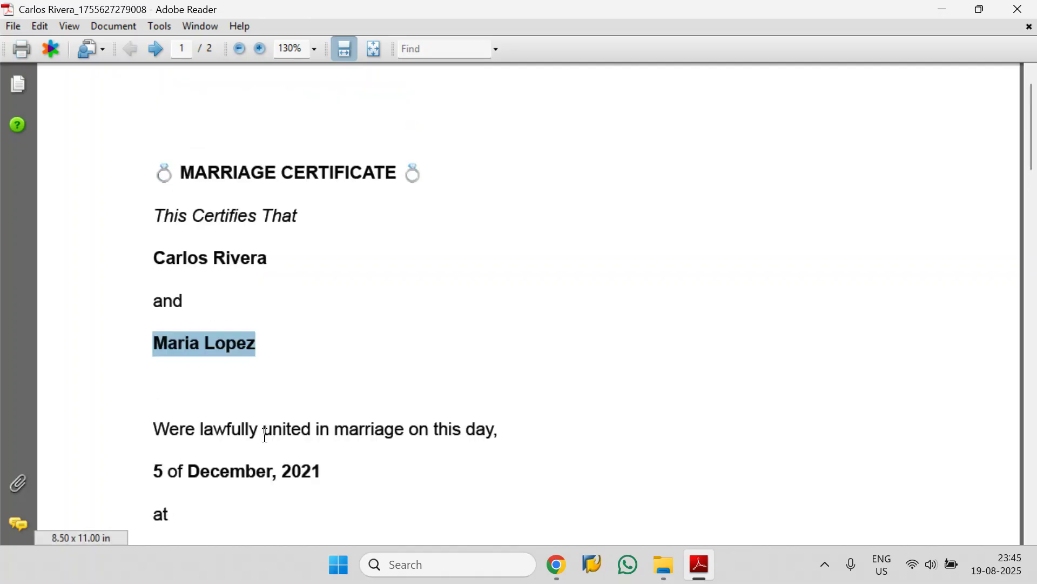
scroll(264, 424, down, 2)
- Open the generated PDF for the second database row from the Downloads folder
click(664, 565)
double_click(287, 186)
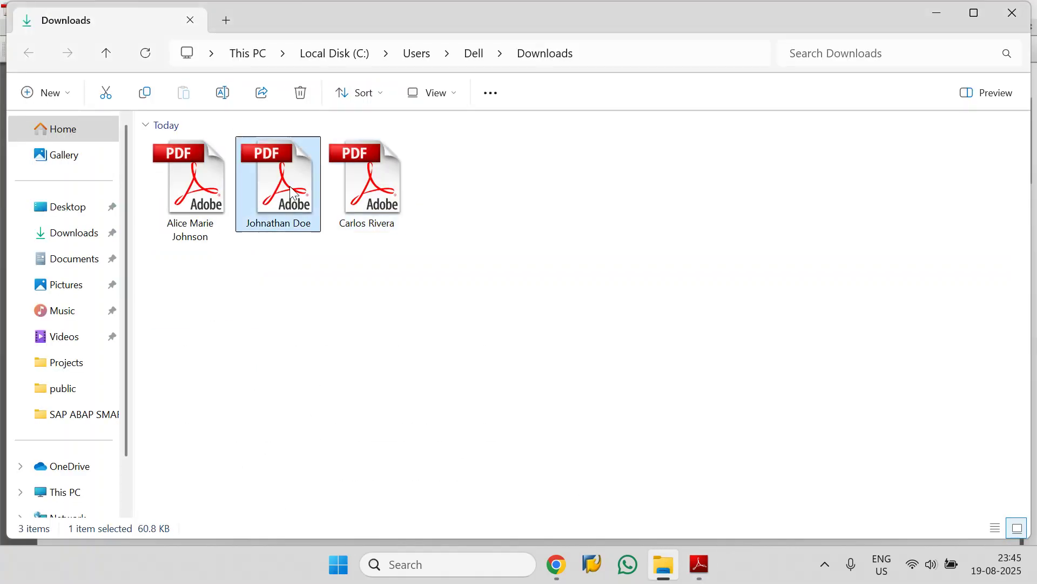
- Scroll through the generated Johnathan Doe certificate PDF to check its contents
scroll(293, 193, down, 3)
scroll(292, 178, up, 3)
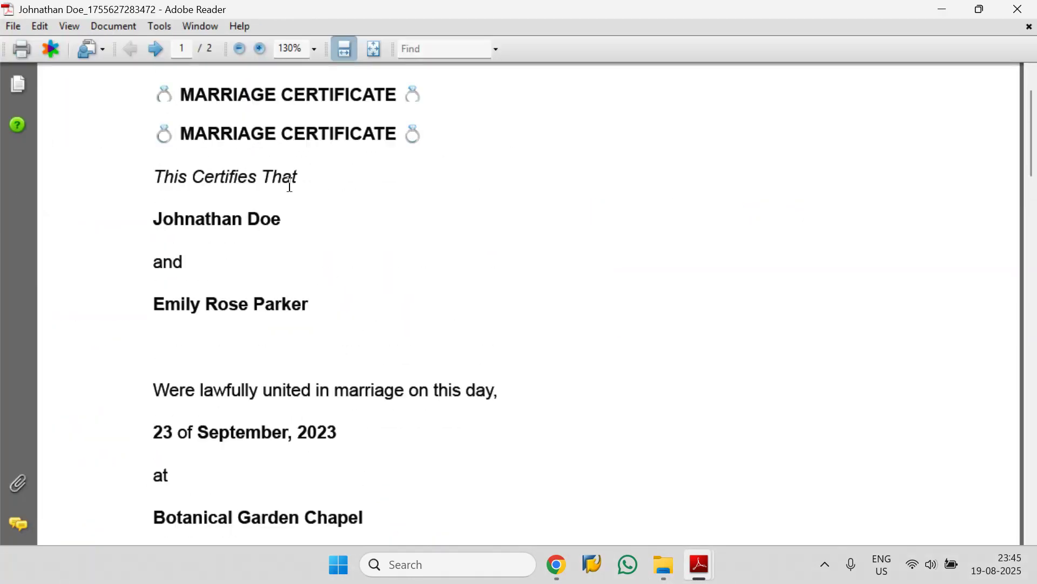
click(668, 554)
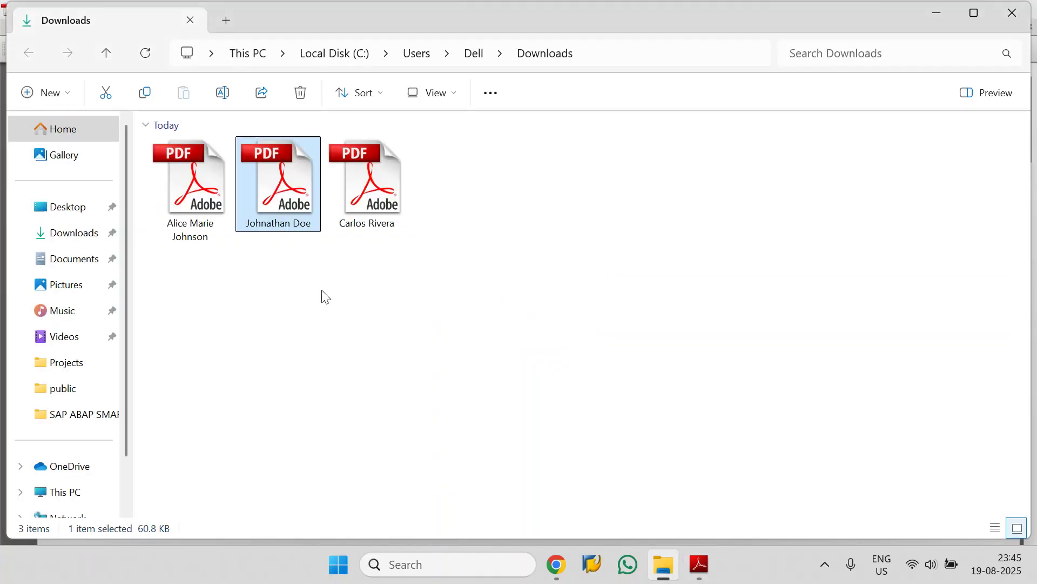
- Open the Alice Marie Johnson certificate PDF from the Downloads folder and review its names, date and location
double_click(222, 208)
scroll(292, 200, down, 3)
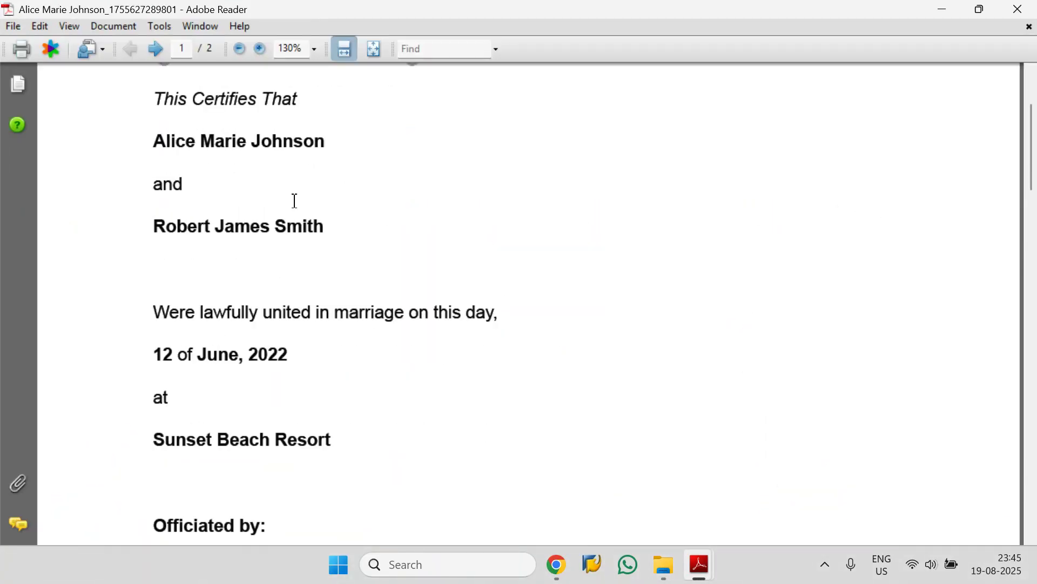
scroll(292, 200, up, 3)
- Switch back to the PDFOutput field mapping page in the browser
mouse_move(714, 568)
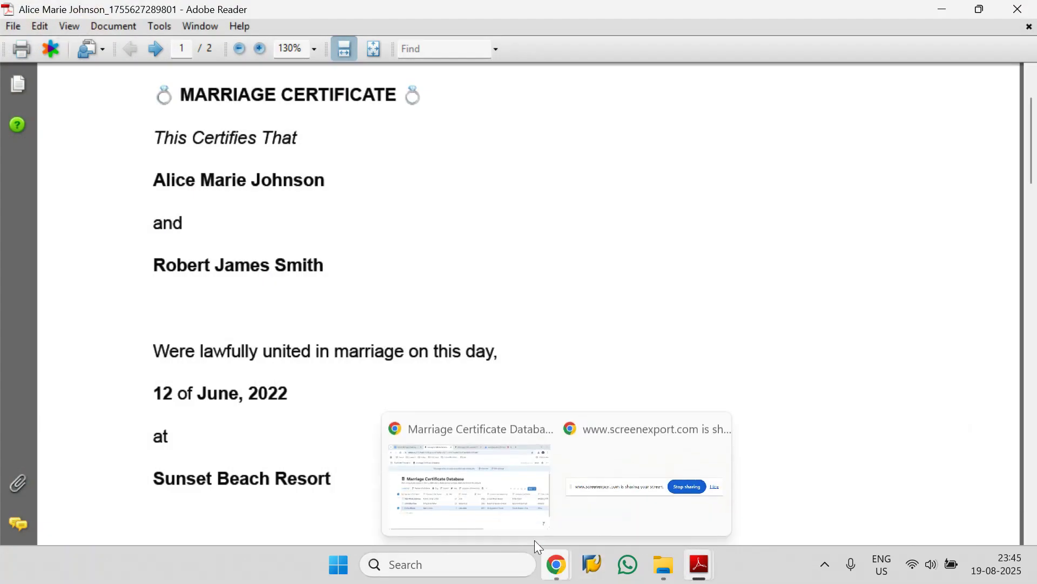
click(476, 481)
key(ctrl+Tab)
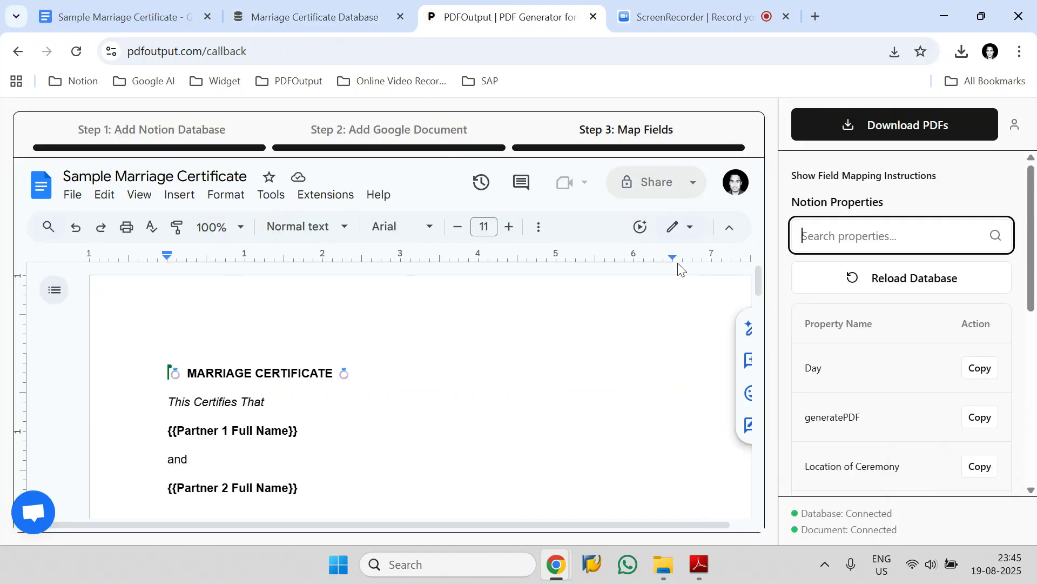
scroll(884, 326, down, 5)
scroll(884, 326, up, 5)
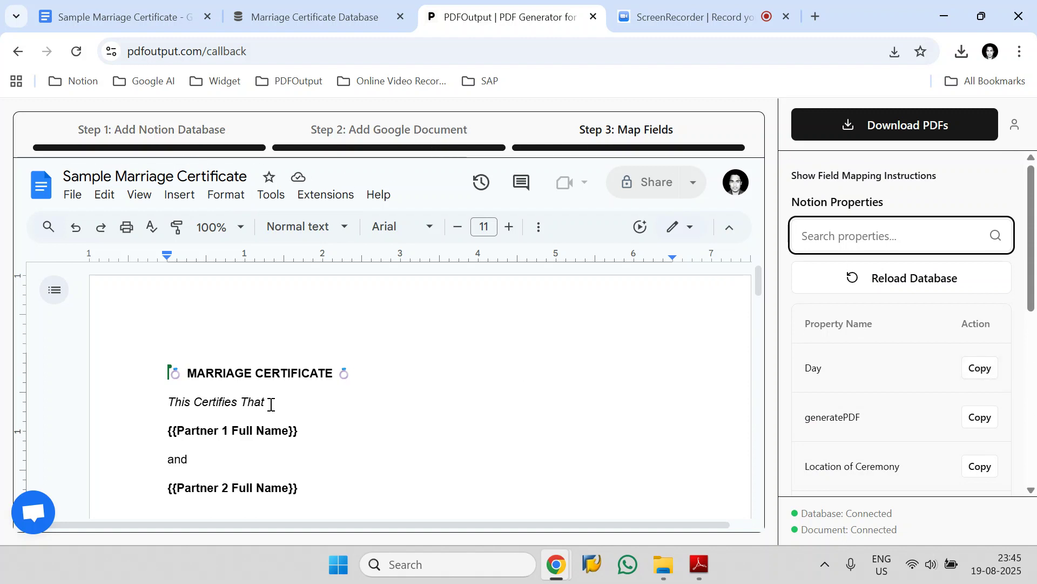
- Open the Download PDFs export options and close them again without starting an export
click(922, 125)
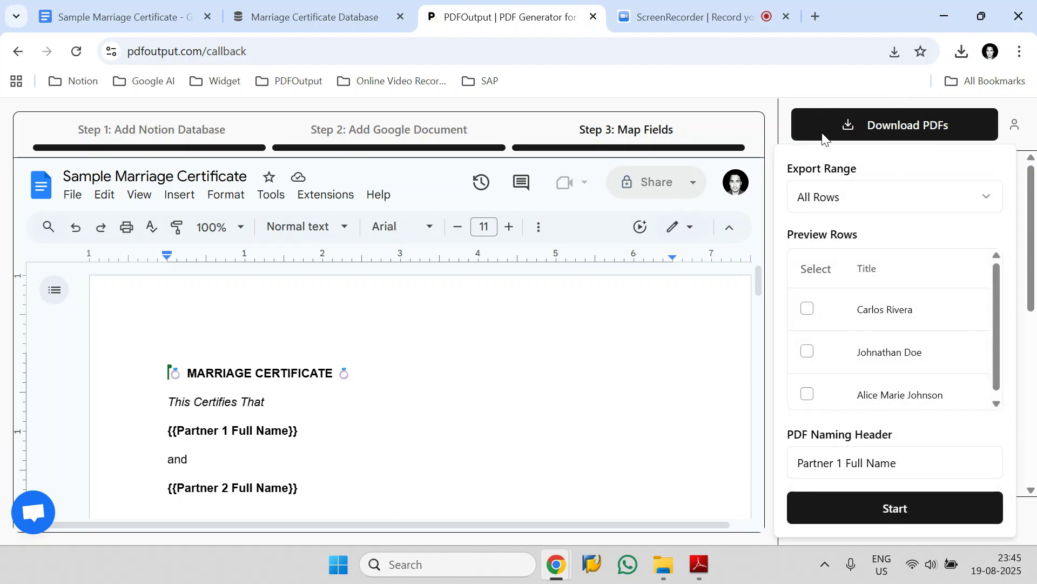
click(780, 115)
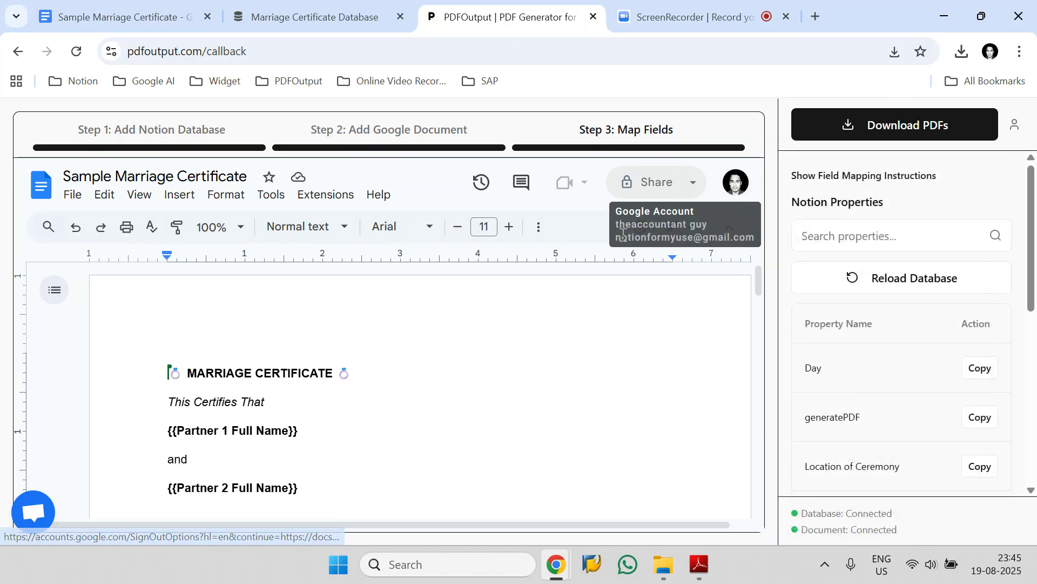
drag(660, 238, 734, 239)
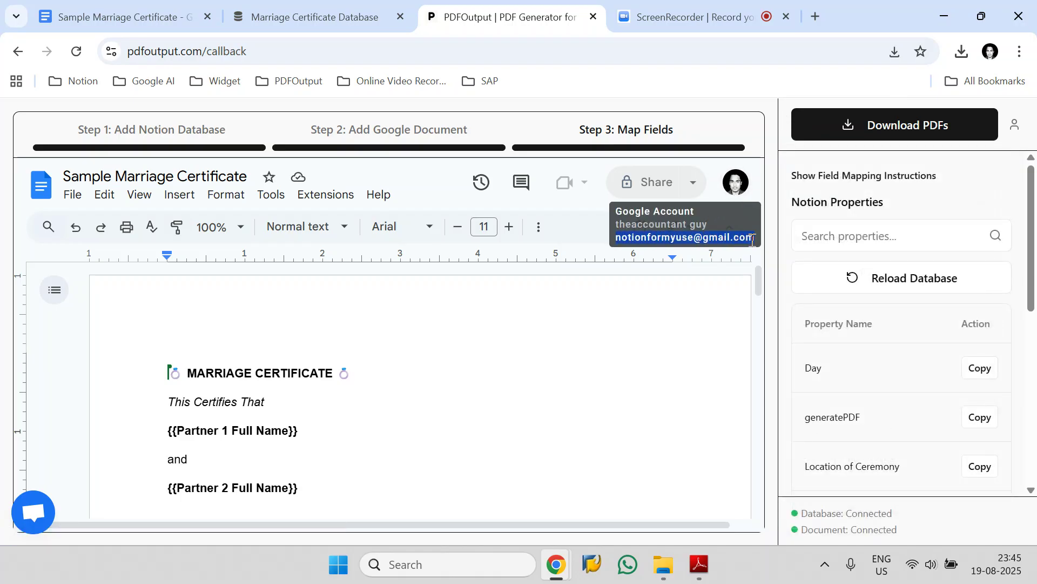
click(34, 518)
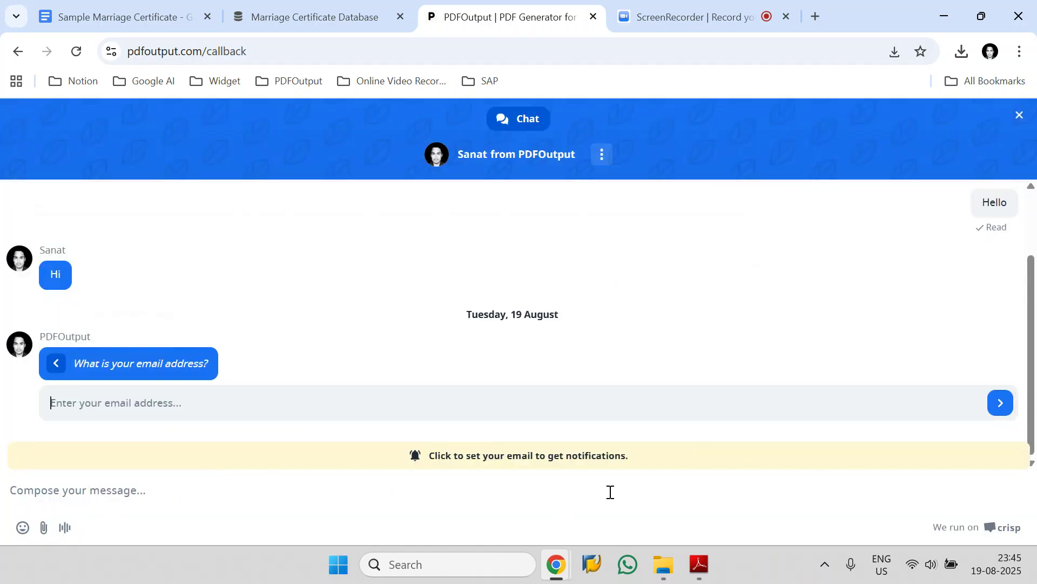
click(1020, 115)
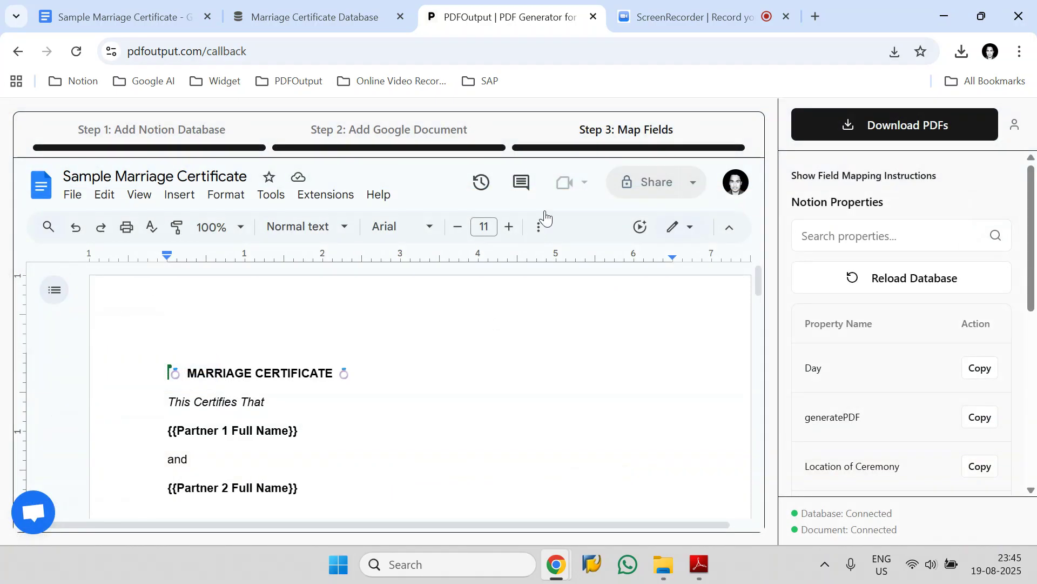